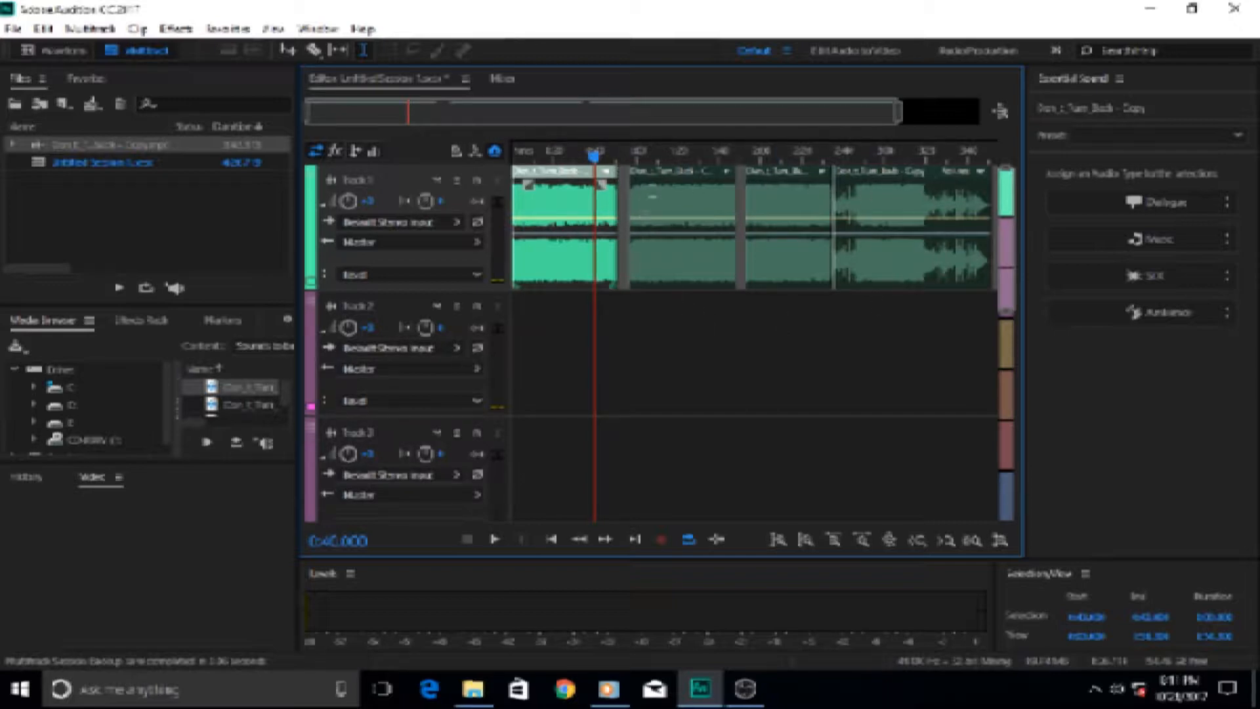
# Select the second clip on Track 1 and look over the available export options.
pyautogui.moveTo(665, 185); pyautogui.dragTo(664, 181)
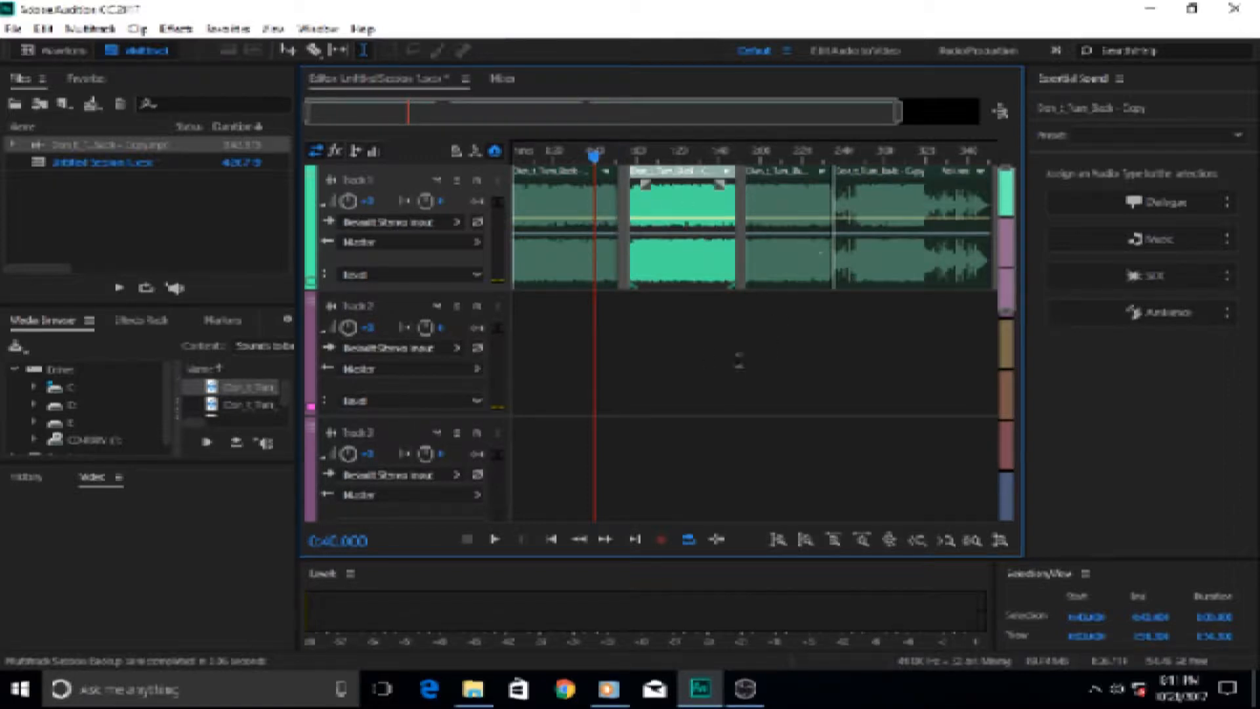
pyautogui.click(13, 28)
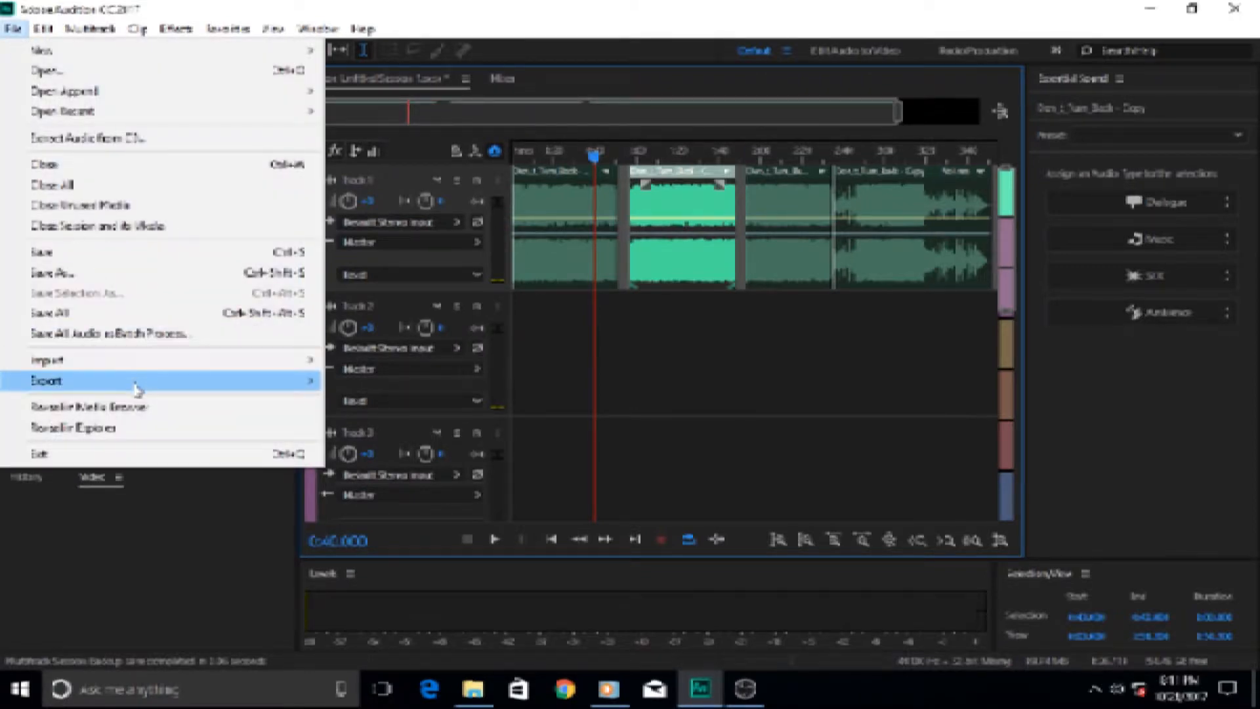
pyautogui.moveTo(137, 389)
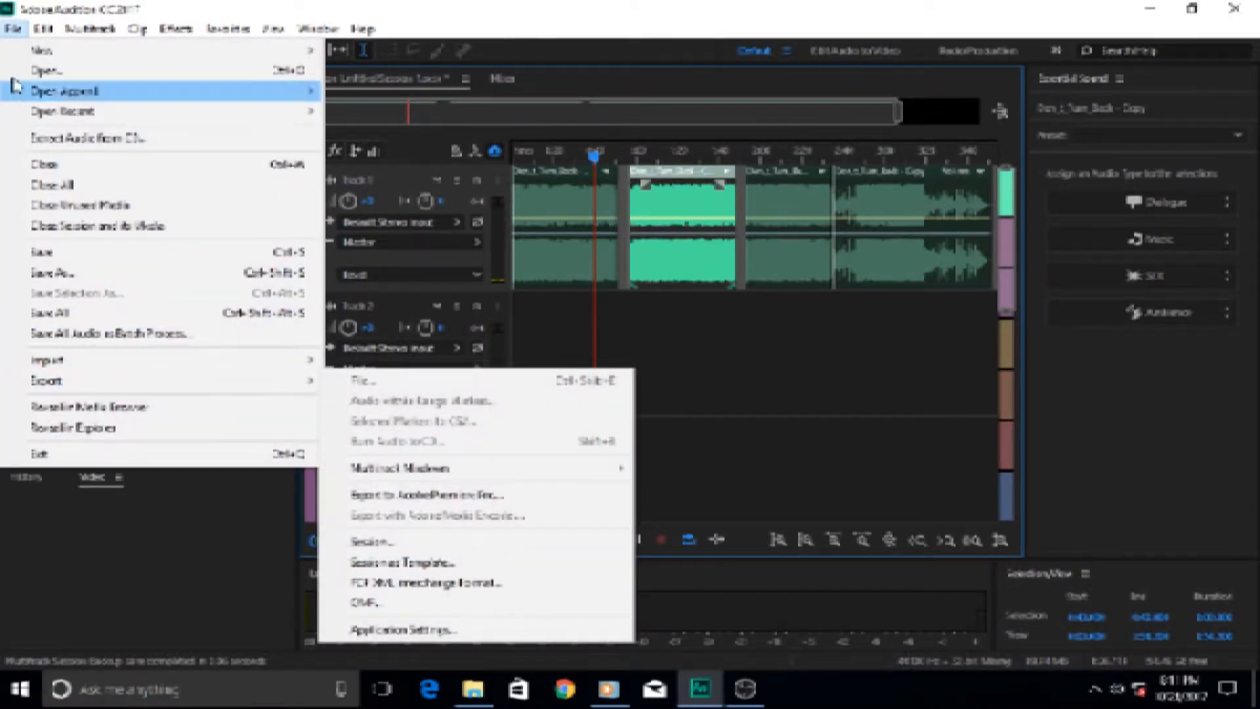
pyautogui.click(22, 28)
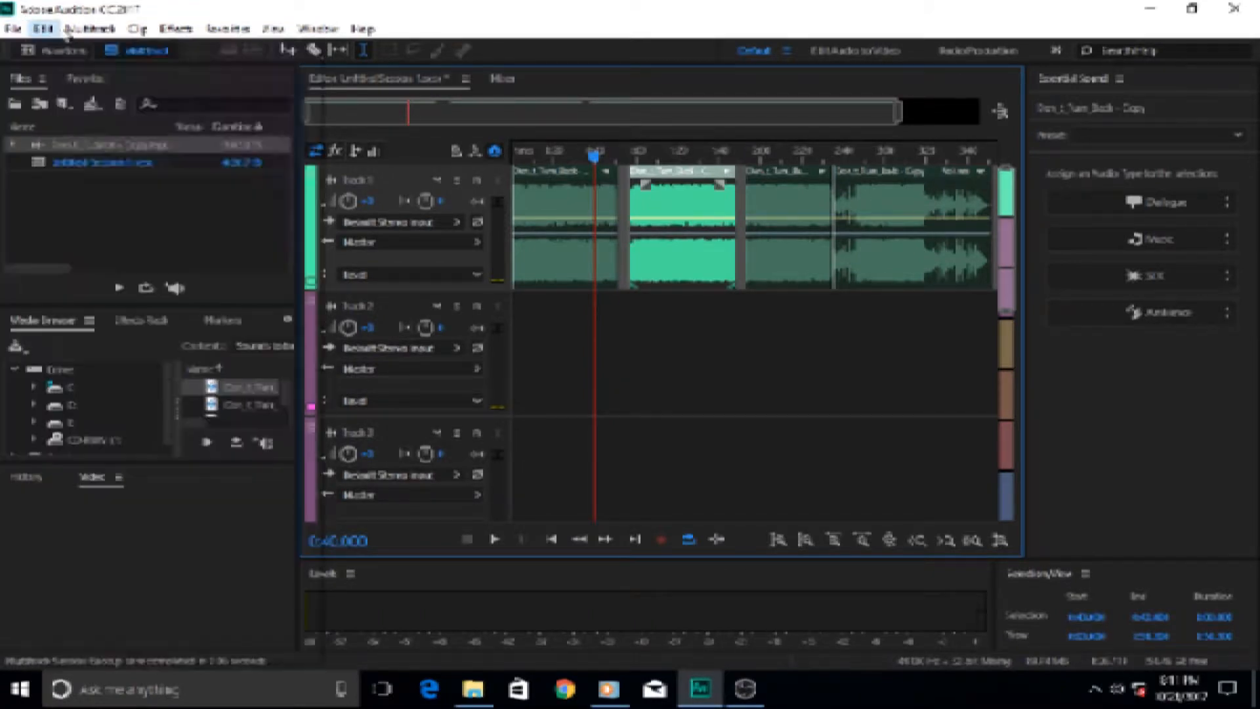
# Open the session's Export to Adobe Premiere Pro settings and examine the file name, location, sample rate and track options.
pyautogui.click(90, 28)
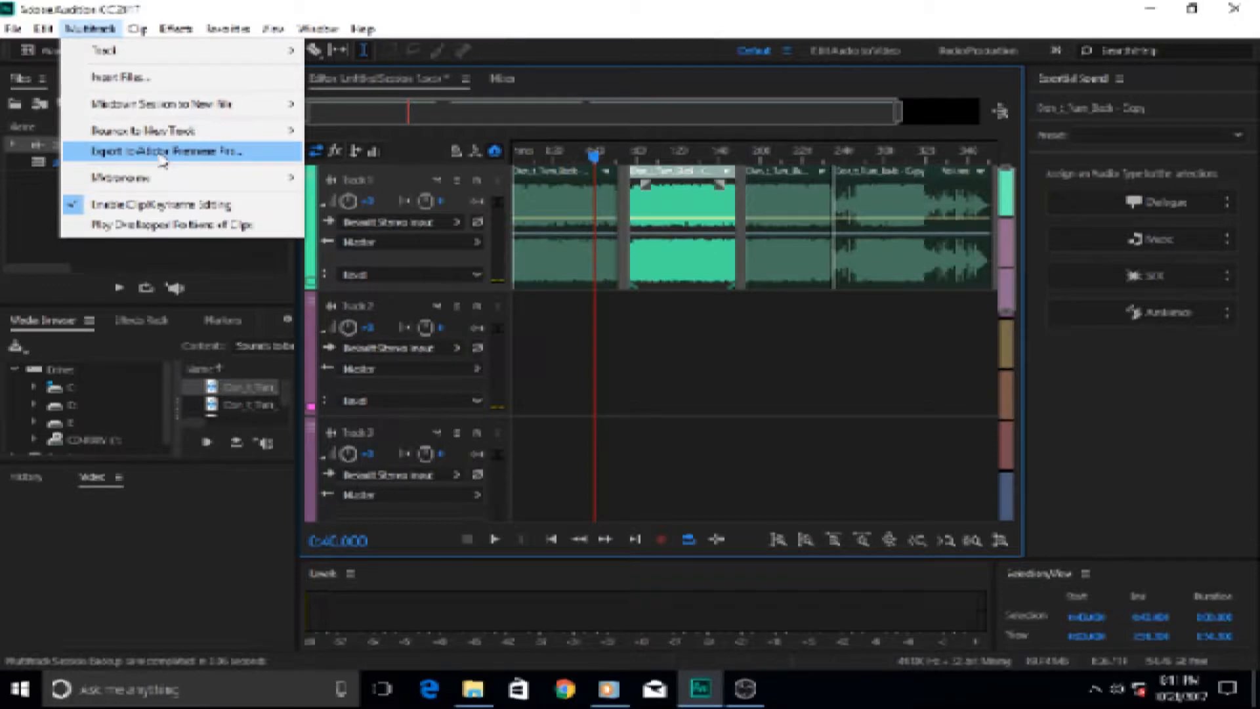
pyautogui.click(149, 153)
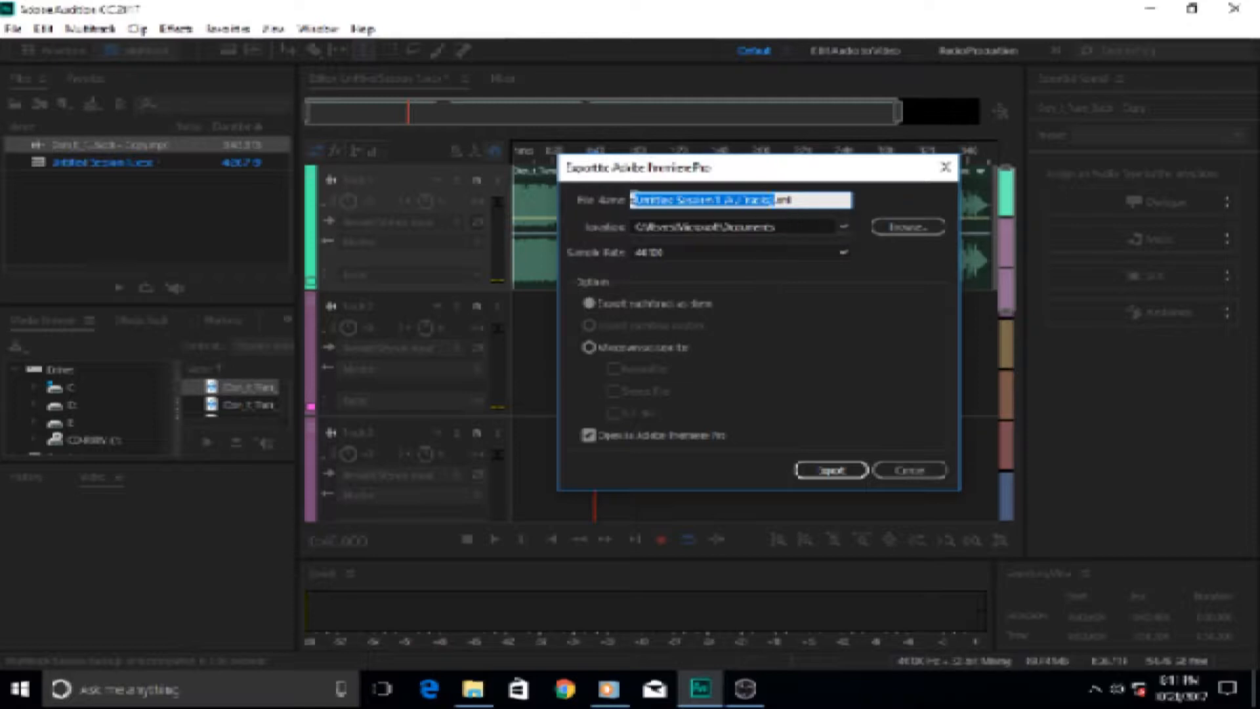
pyautogui.click(843, 231)
pyautogui.click(843, 231)
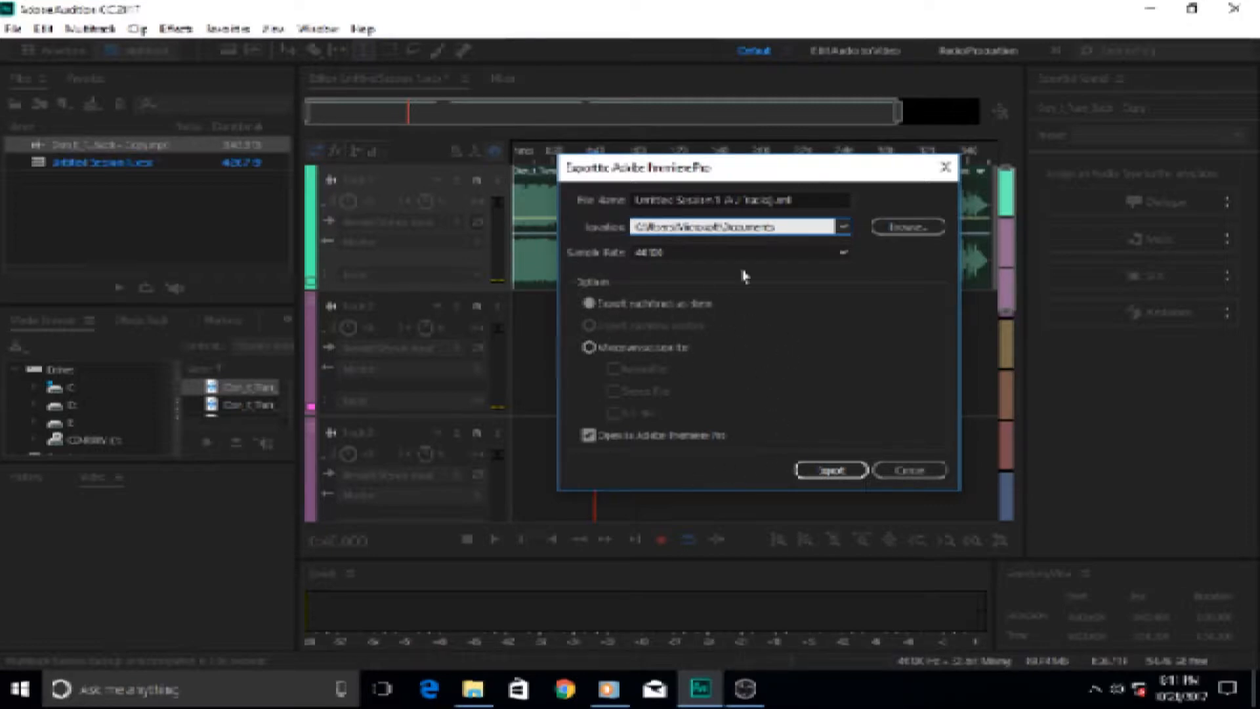
pyautogui.moveTo(764, 172); pyautogui.dragTo(708, 332)
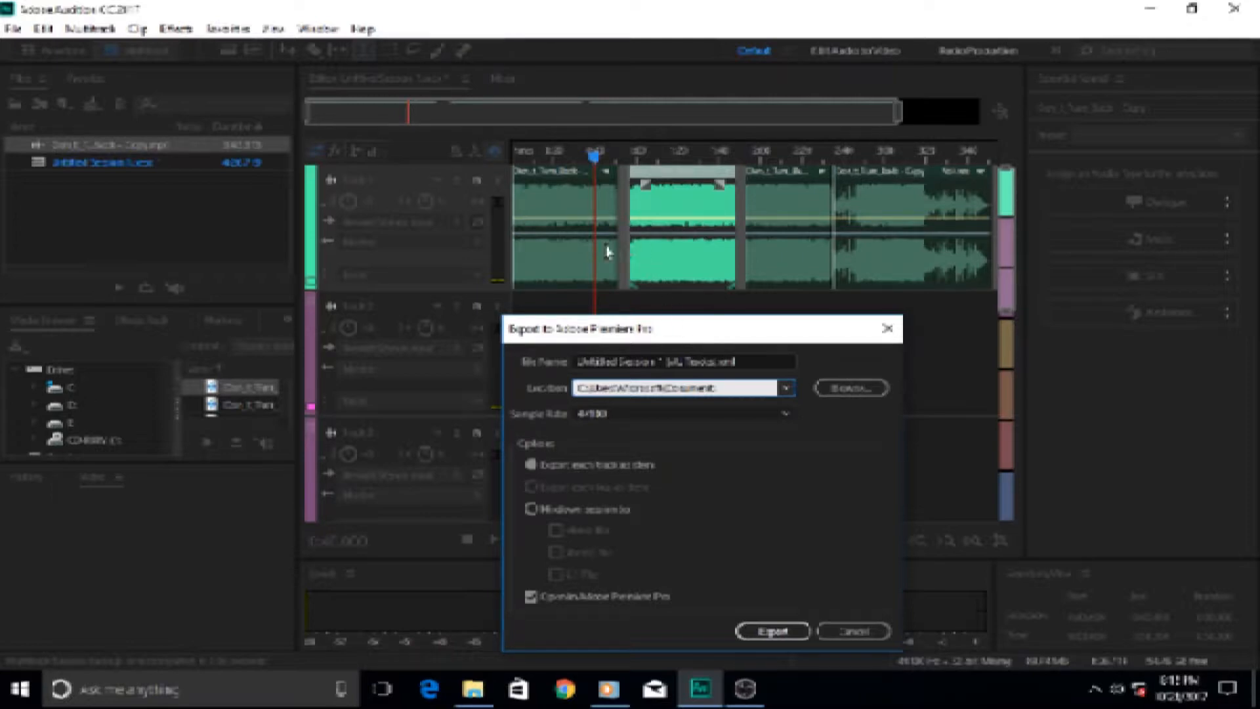
pyautogui.moveTo(669, 330)
pyautogui.mouseDown()
pyautogui.moveTo(674, 293)
pyautogui.moveTo(676, 326)
pyautogui.mouseUp()
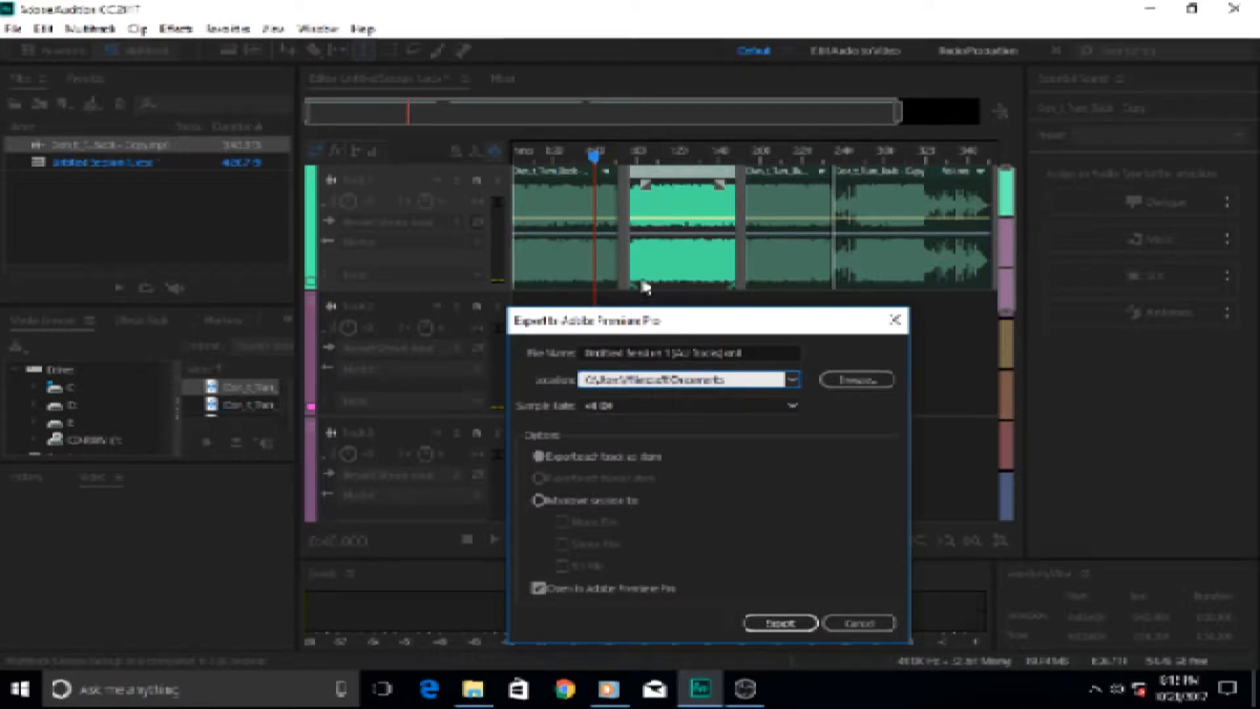
pyautogui.moveTo(646, 330); pyautogui.dragTo(654, 303)
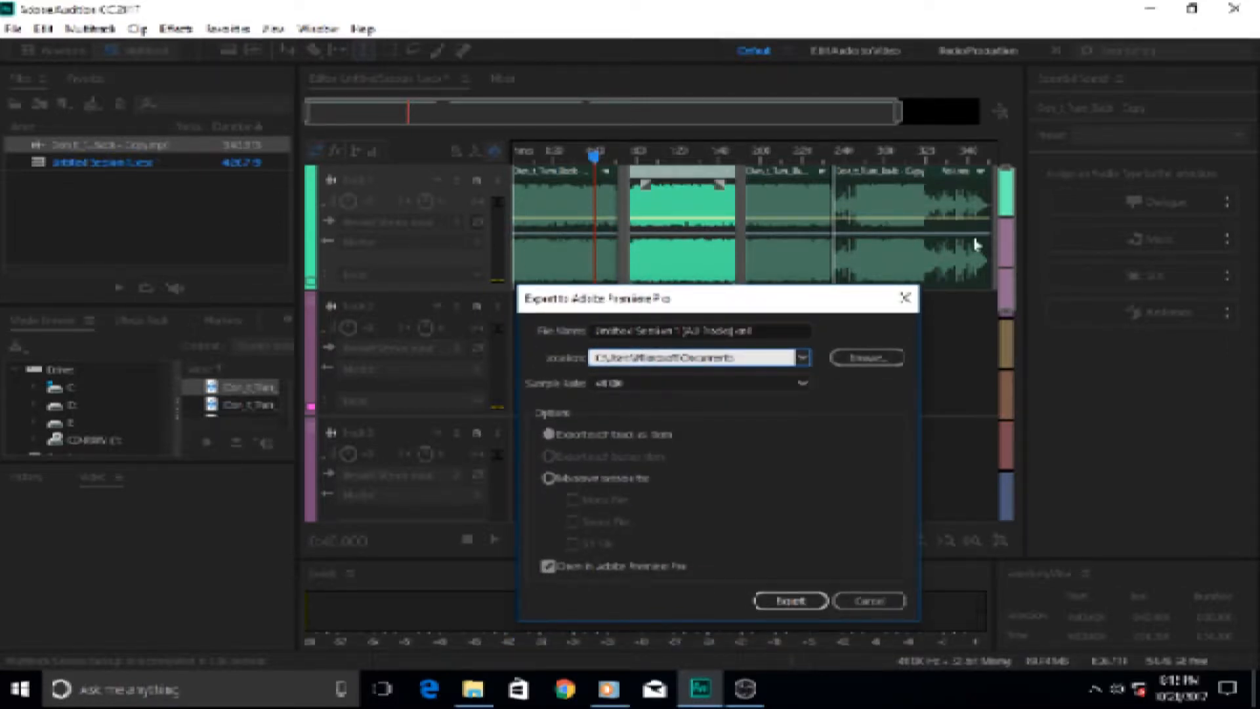
pyautogui.moveTo(800, 306); pyautogui.dragTo(796, 205)
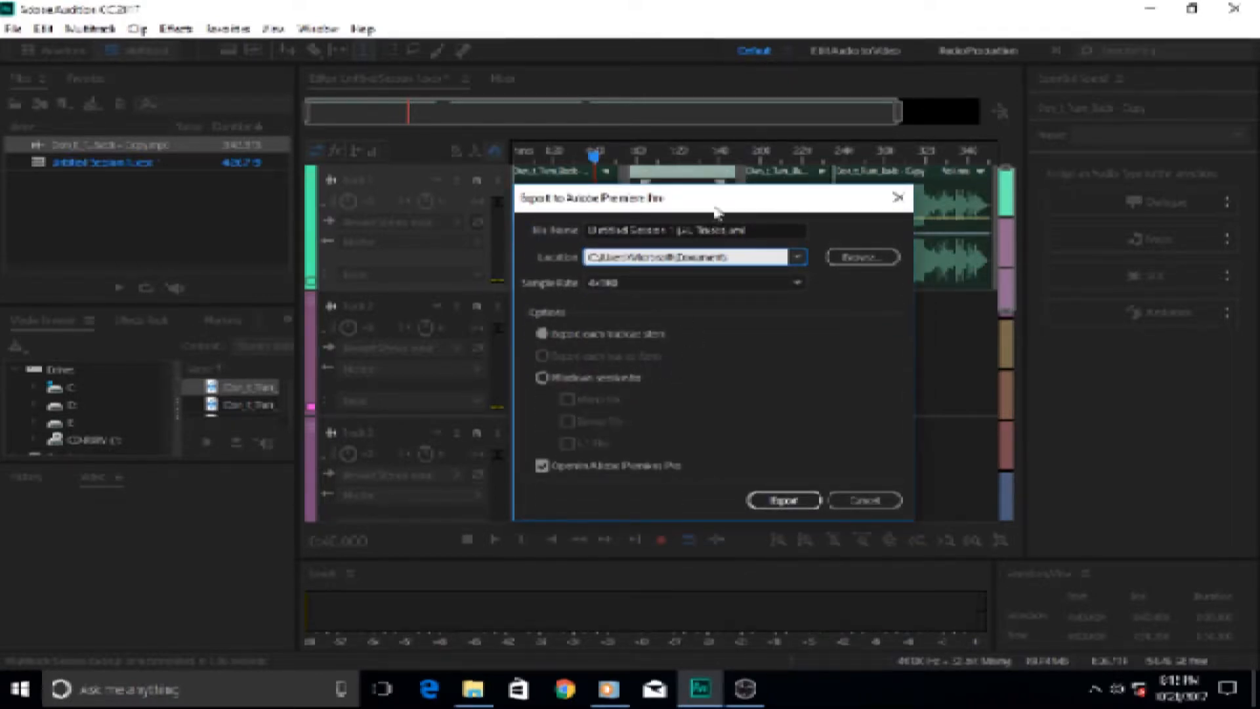
pyautogui.moveTo(717, 211); pyautogui.dragTo(716, 176)
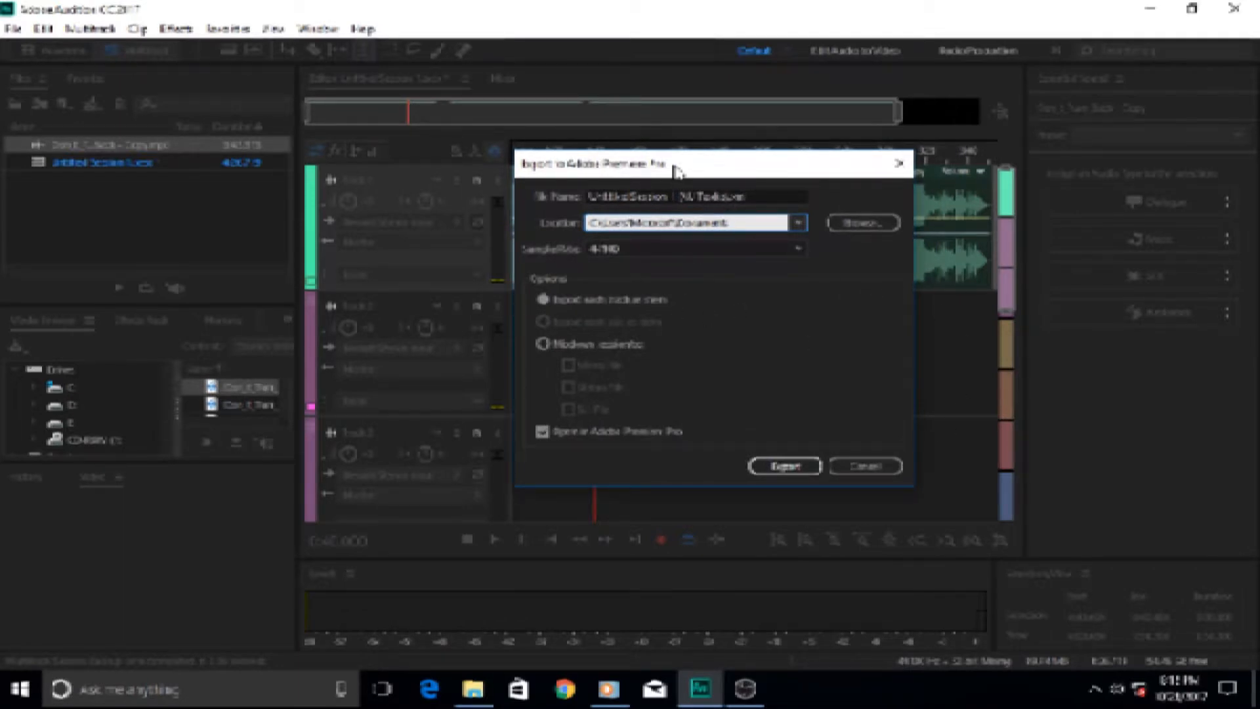
# Try setting the Premiere Pro export to mix the session down to a stereo file, and cancel the export.
pyautogui.click(541, 346)
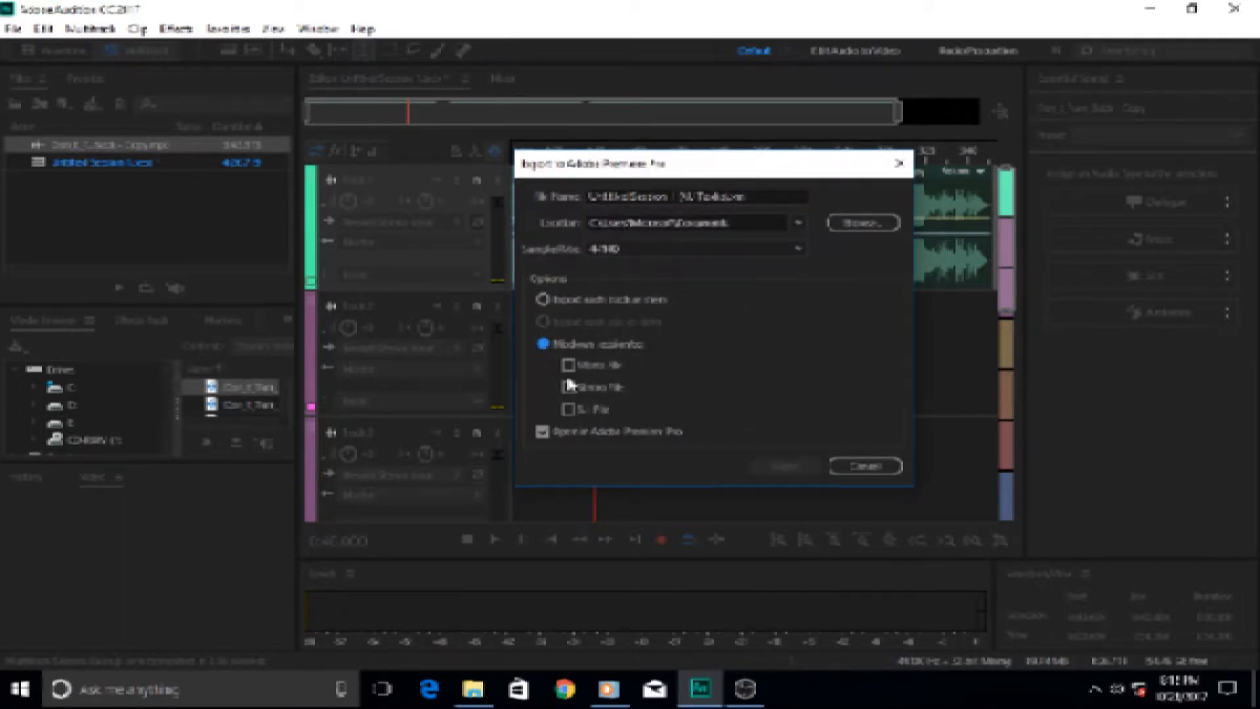
pyautogui.click(568, 365)
pyautogui.click(568, 387)
pyautogui.click(569, 367)
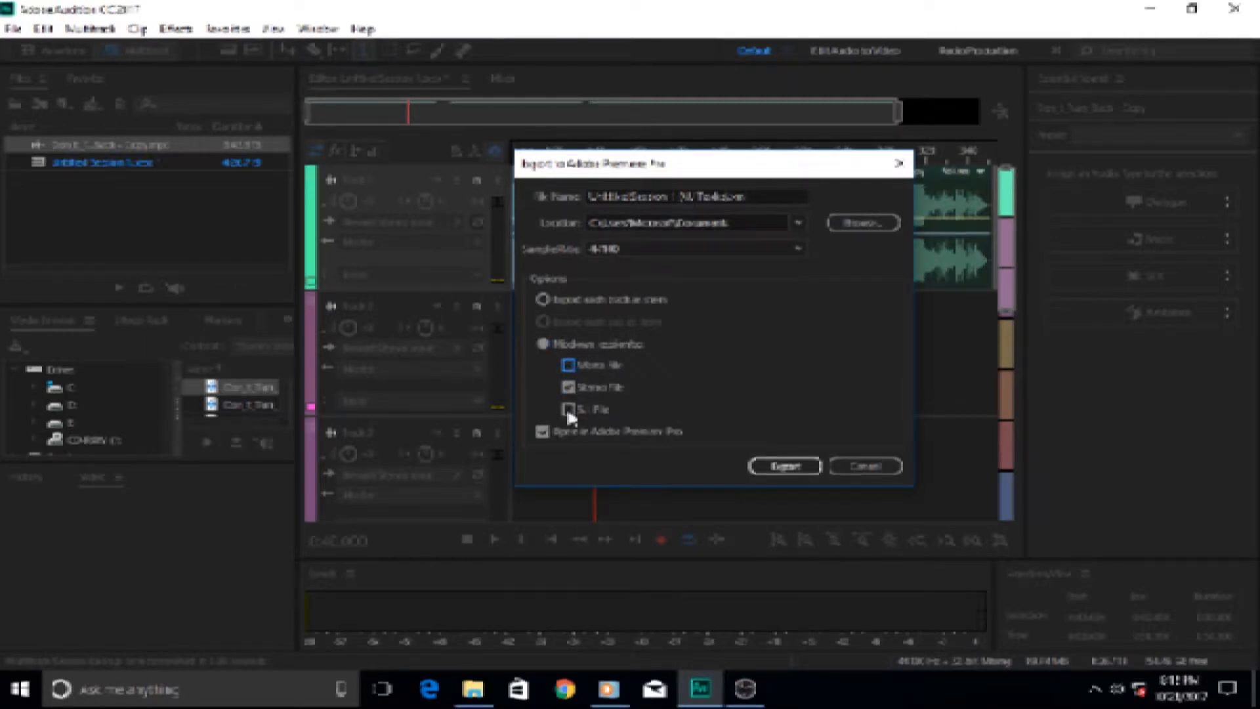
pyautogui.click(570, 409)
pyautogui.click(569, 387)
pyautogui.click(569, 410)
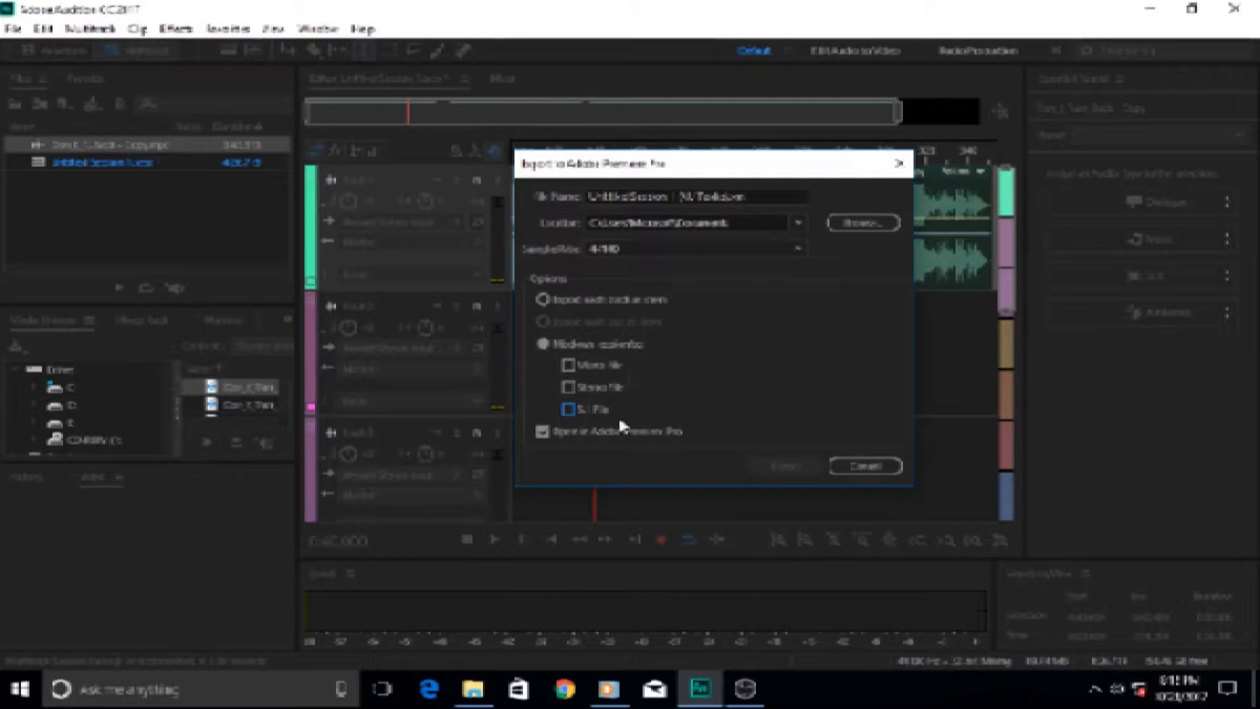
pyautogui.click(569, 387)
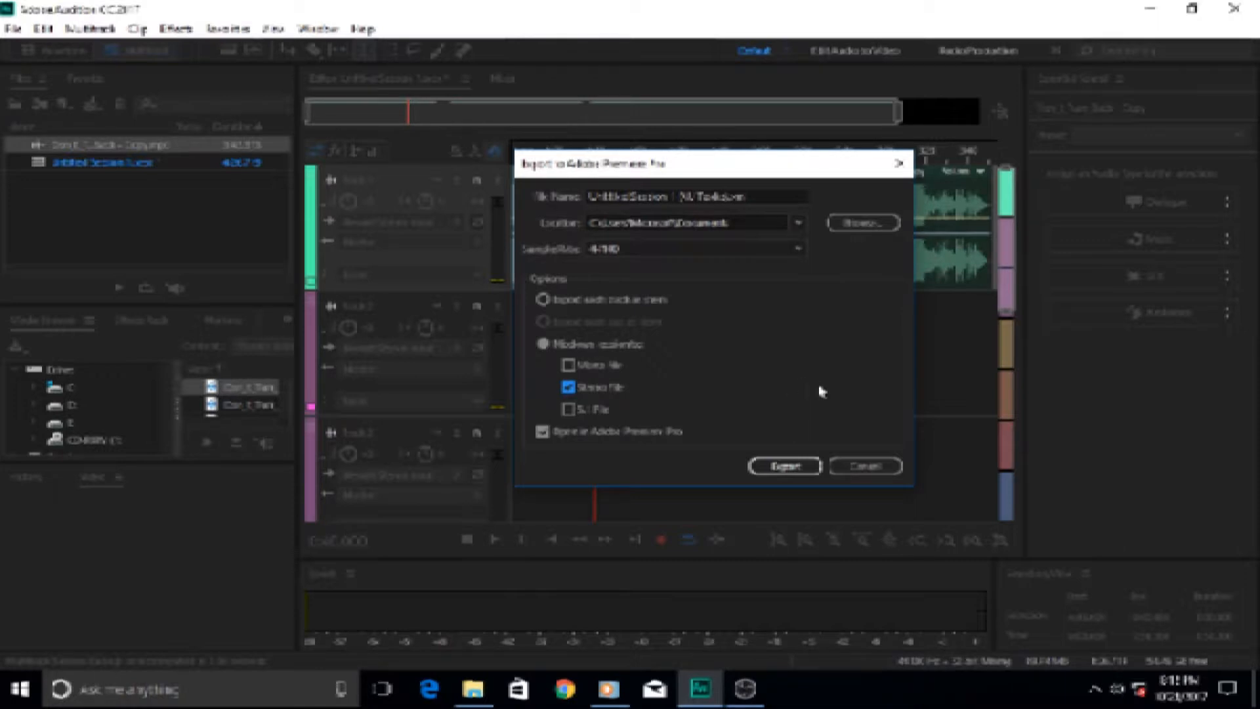
pyautogui.click(865, 465)
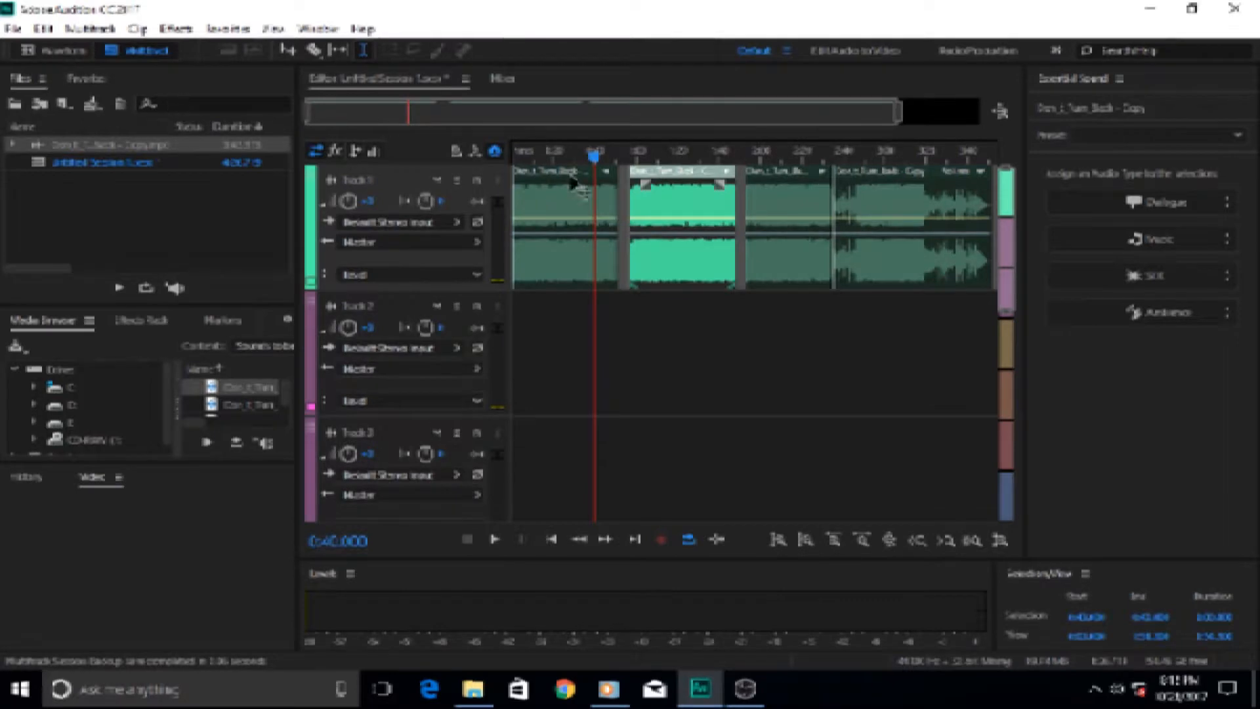
pyautogui.click(13, 28)
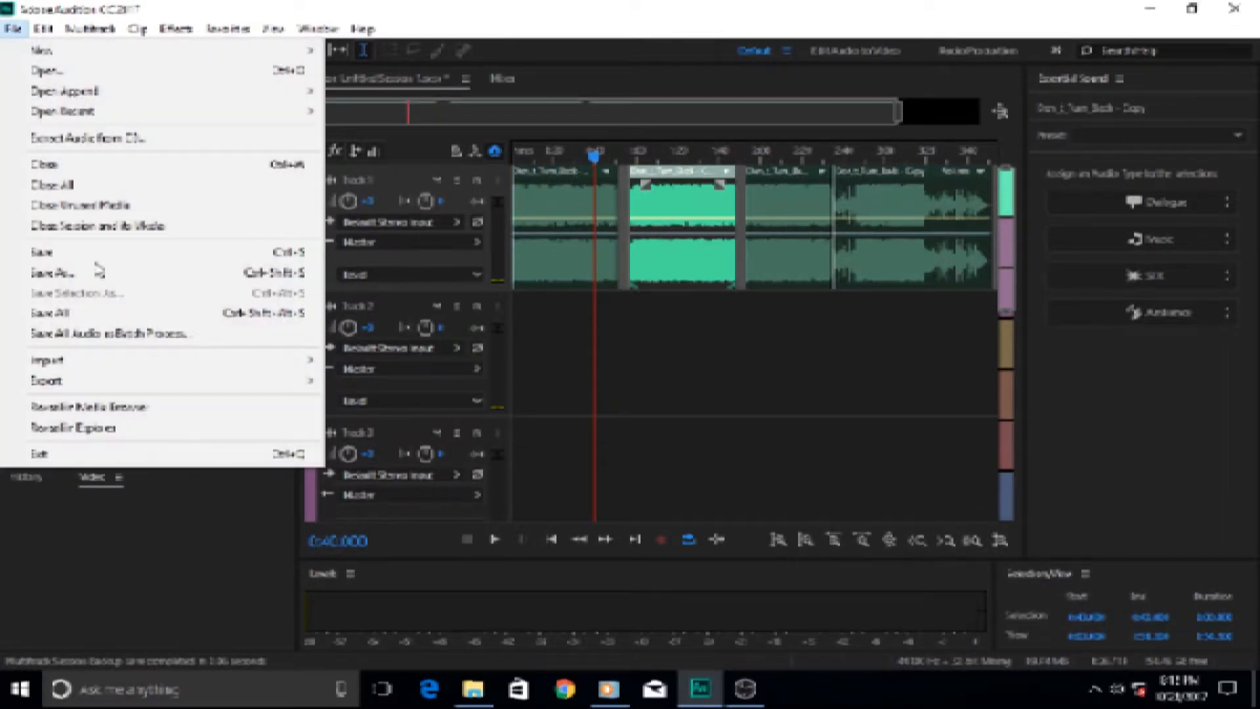
pyautogui.moveTo(111, 384)
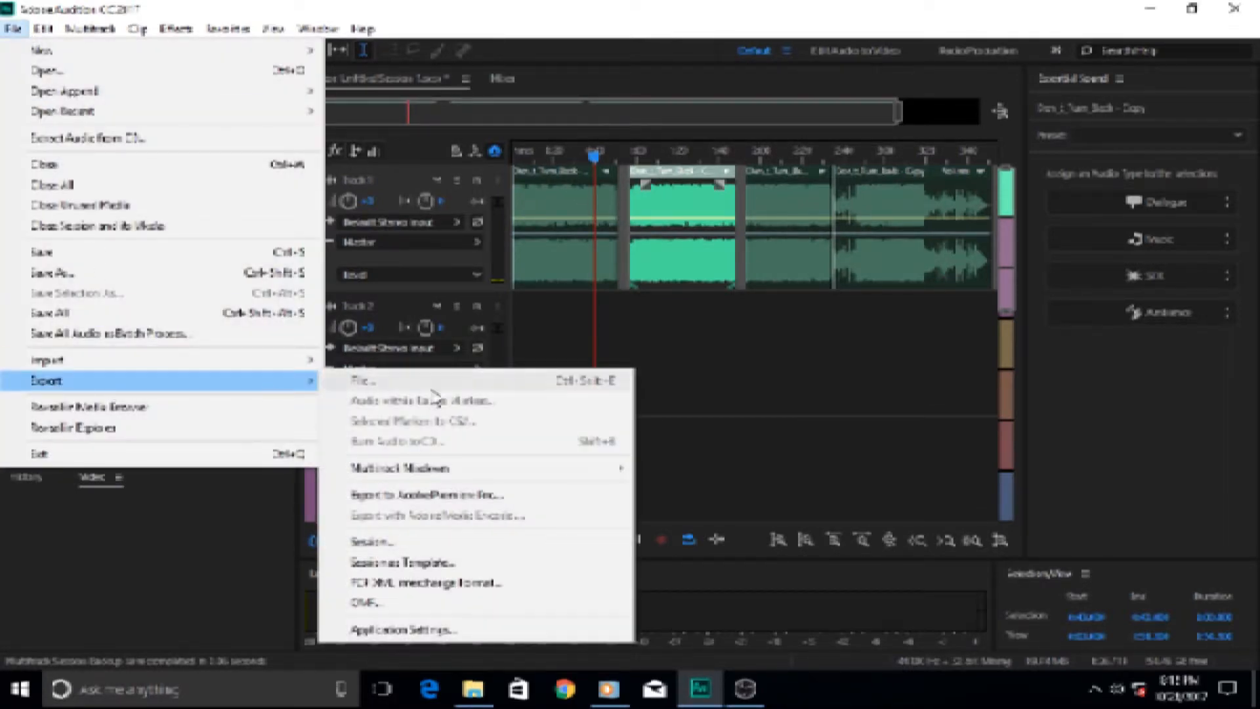
pyautogui.moveTo(525, 473)
pyautogui.click(699, 492)
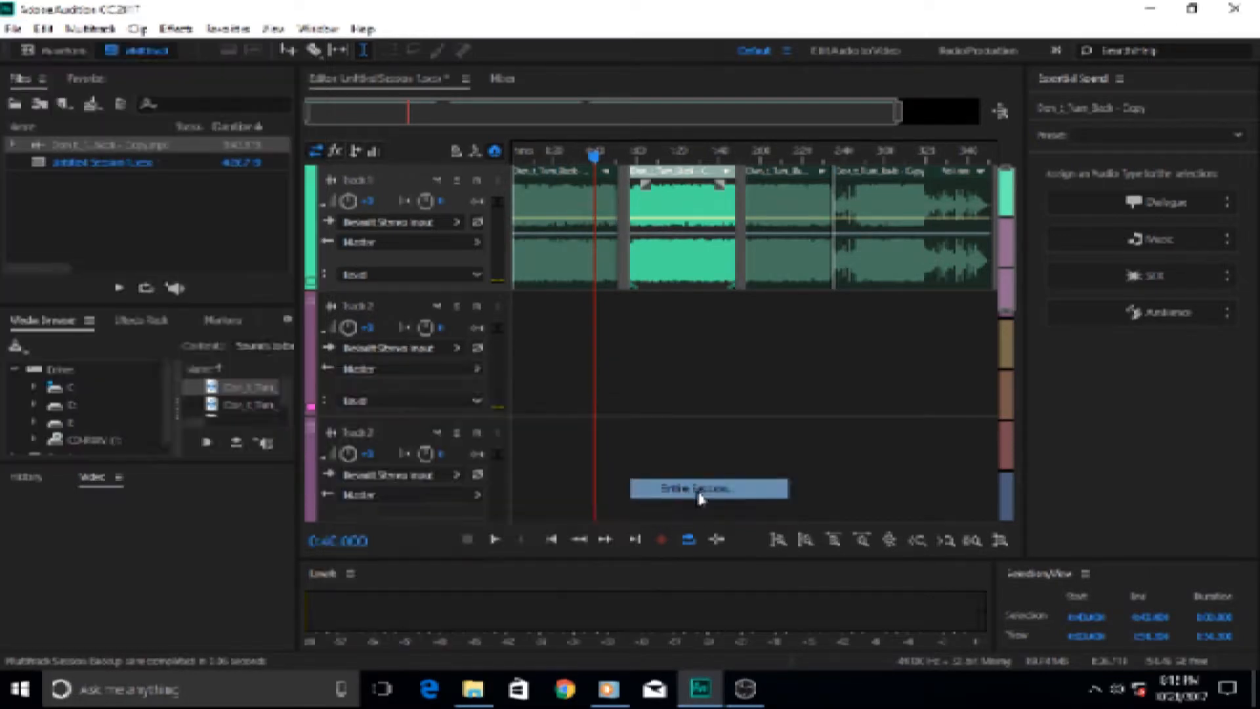
pyautogui.moveTo(536, 139); pyautogui.dragTo(571, 128)
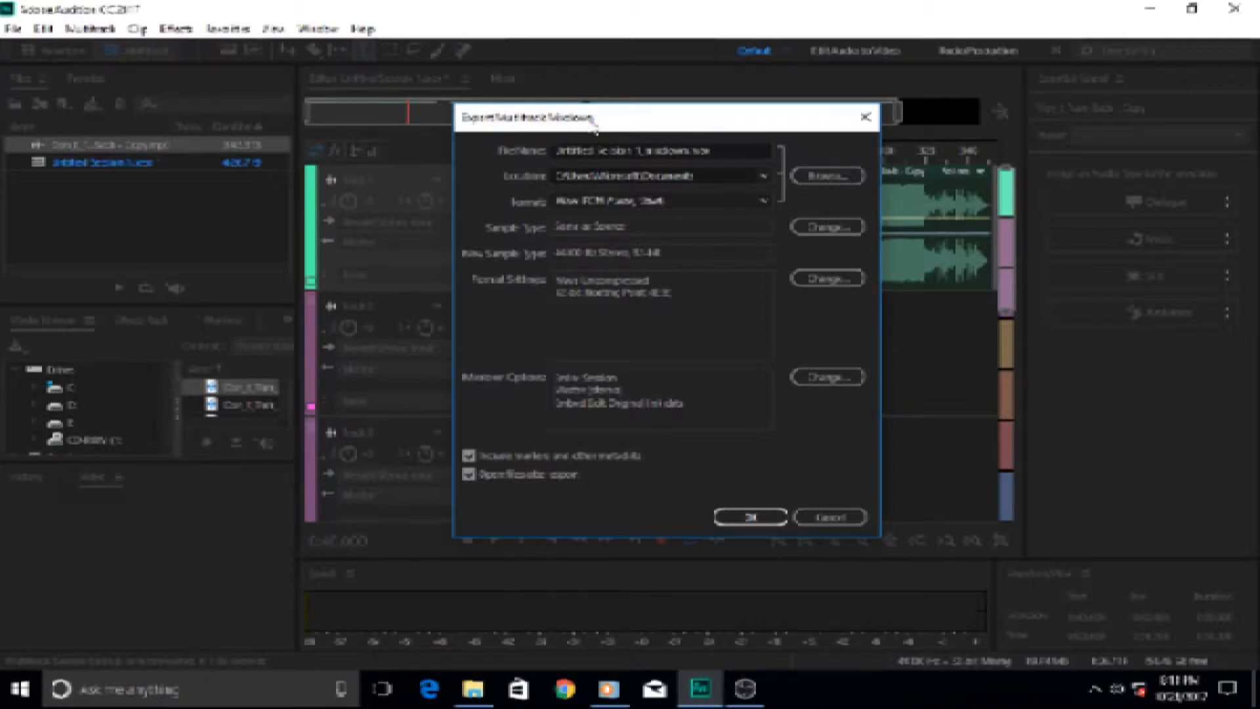
pyautogui.click(16, 31)
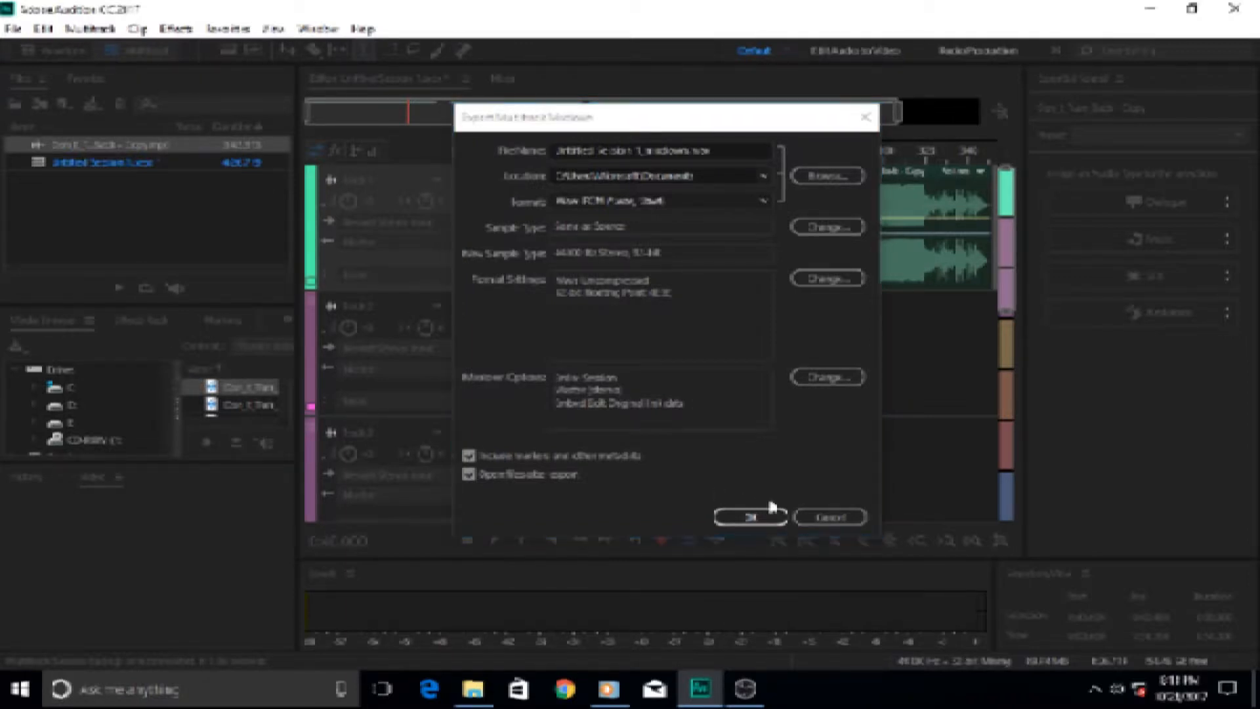
pyautogui.click(748, 515)
pyautogui.click(13, 30)
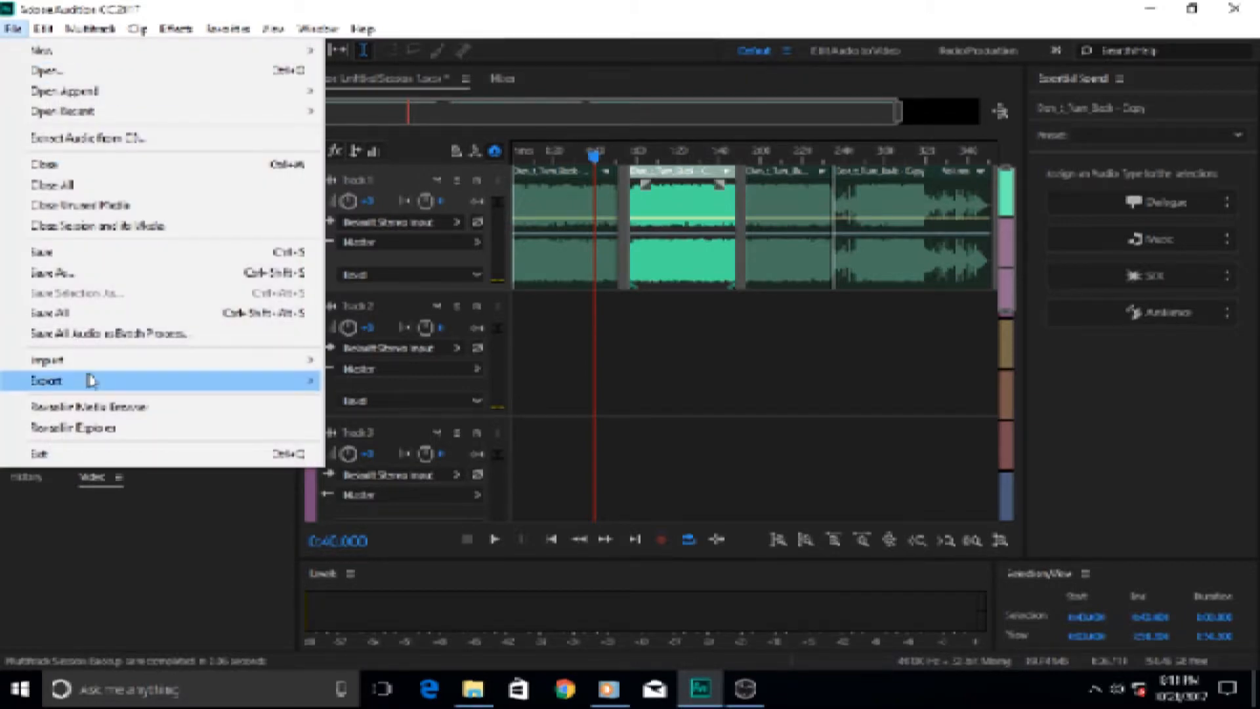
pyautogui.moveTo(104, 387)
pyautogui.moveTo(454, 473)
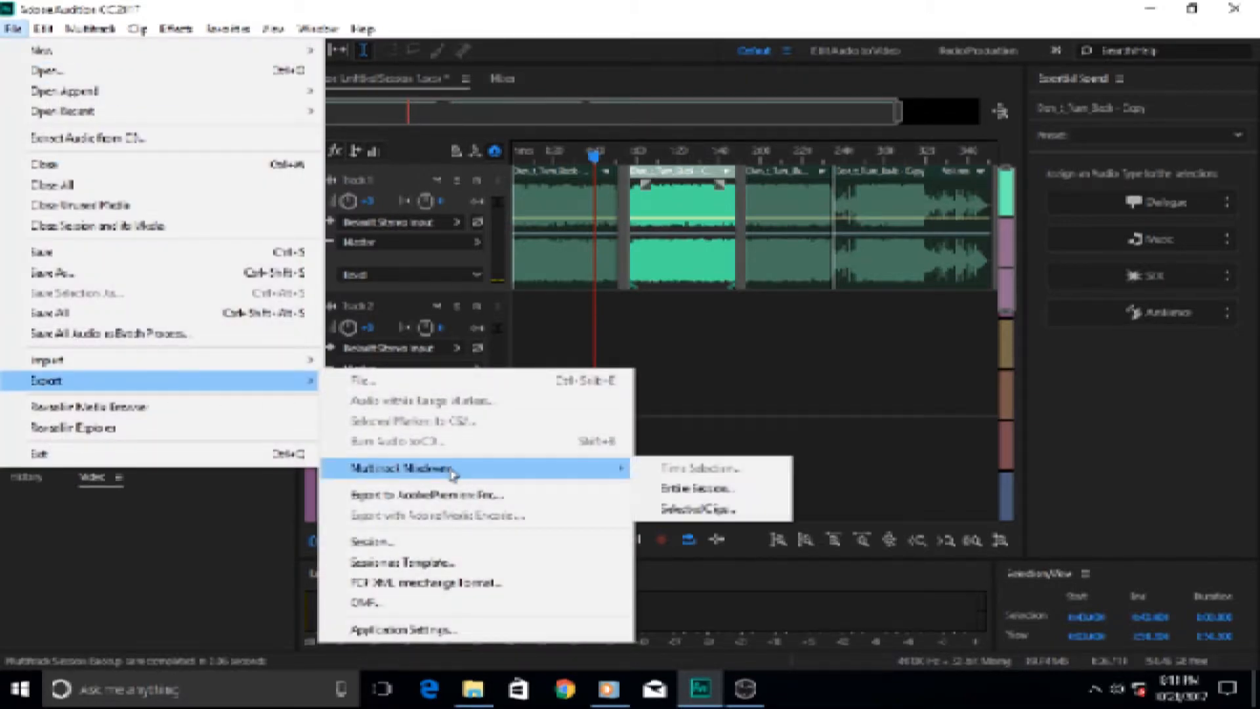
pyautogui.click(697, 493)
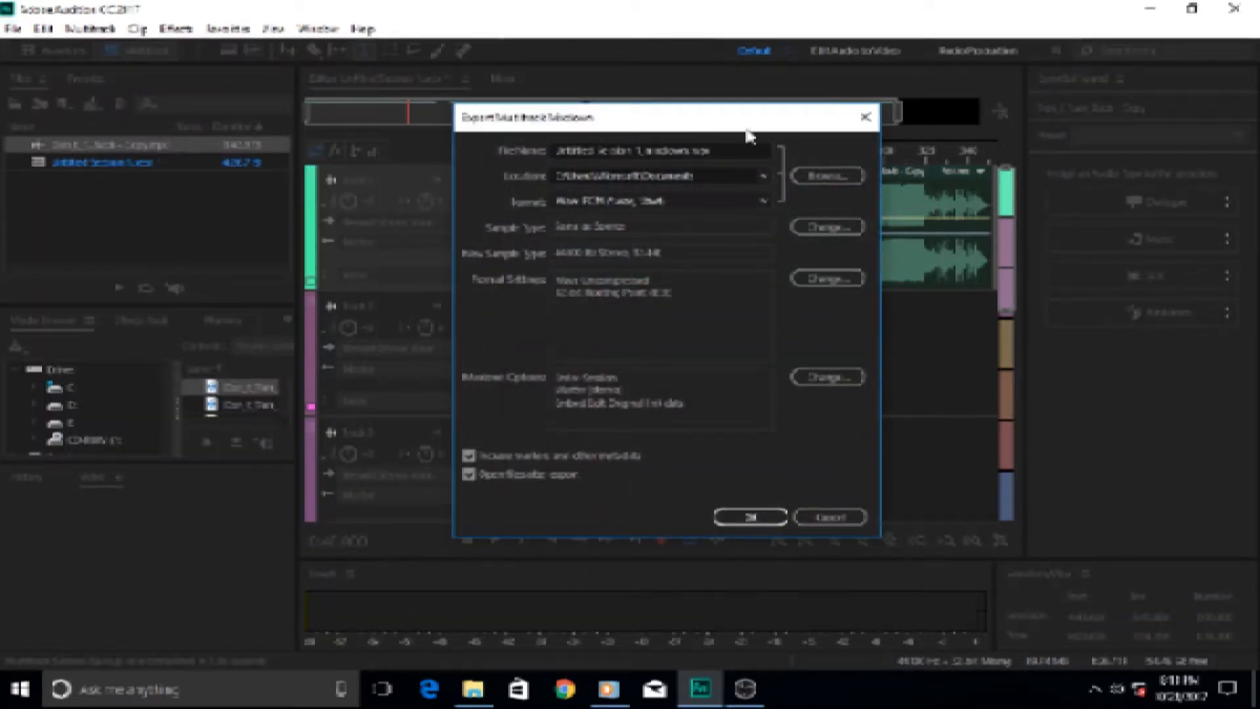
pyautogui.moveTo(748, 130); pyautogui.dragTo(500, 104)
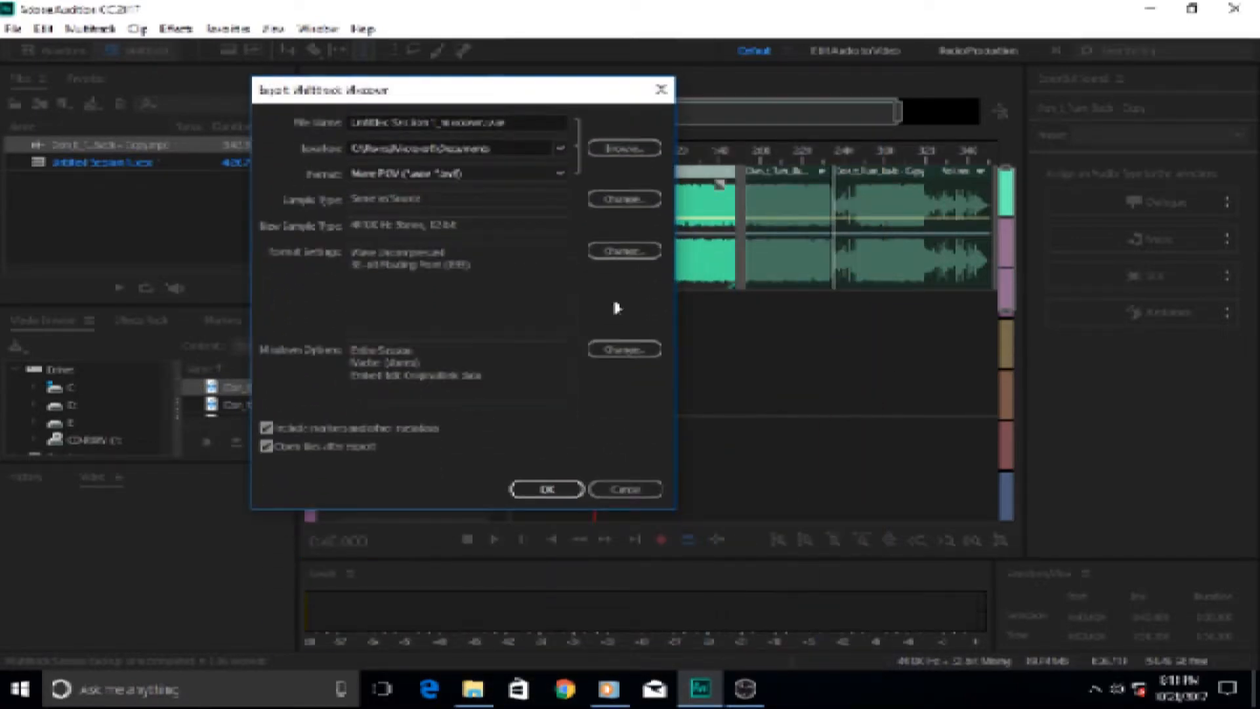
pyautogui.click(624, 488)
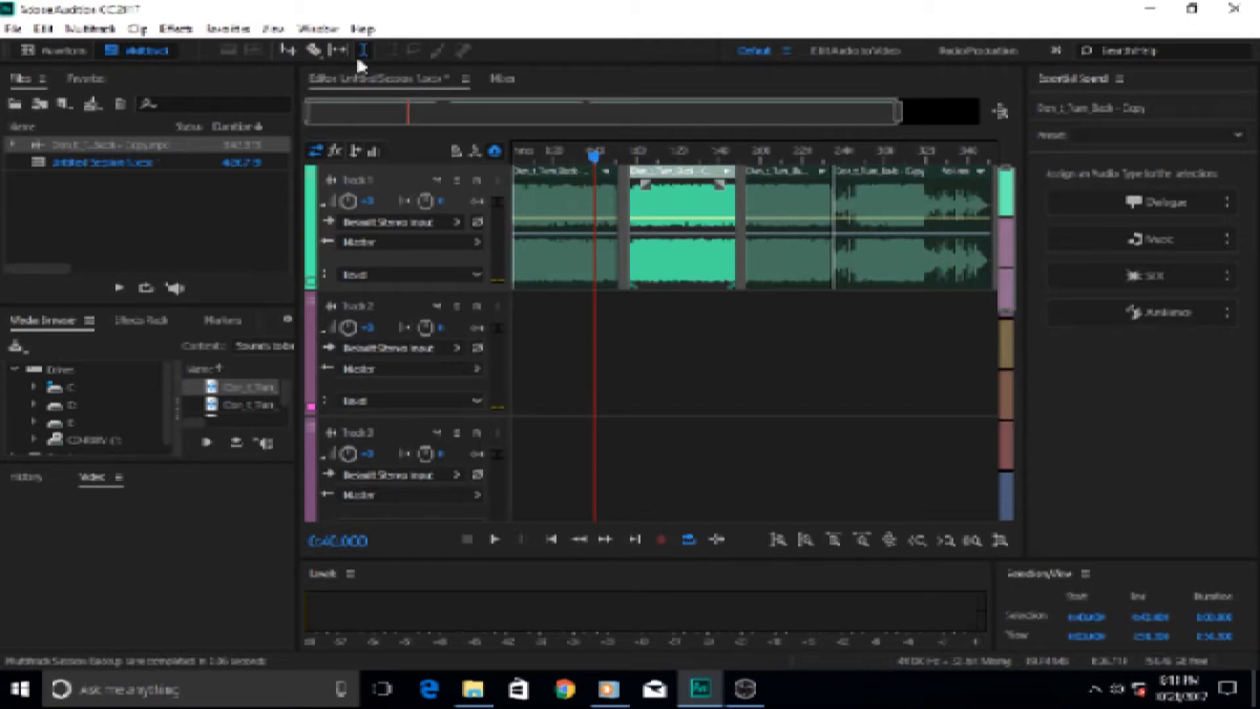
# Select the time range from about 0:24 to 2:09 across the first three clips and start a multitrack mixdown export of the entire session.
pyautogui.moveTo(561, 203); pyautogui.dragTo(777, 222)
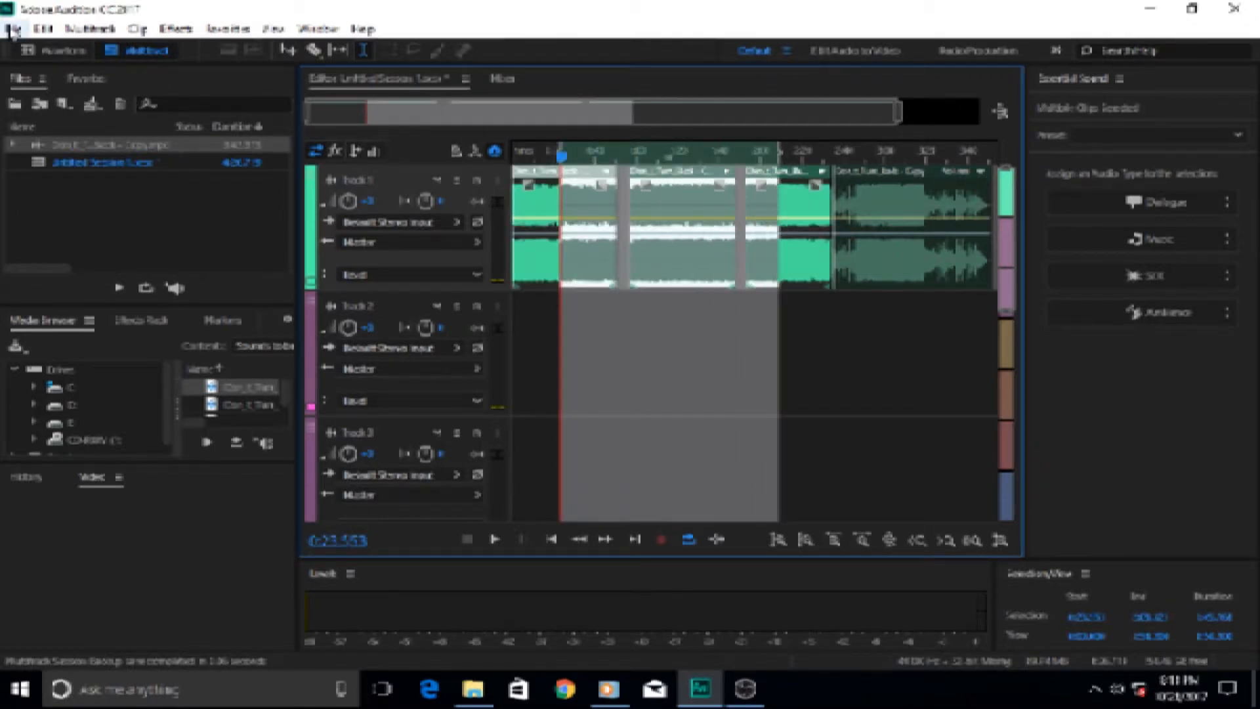
pyautogui.click(12, 29)
pyautogui.moveTo(111, 389)
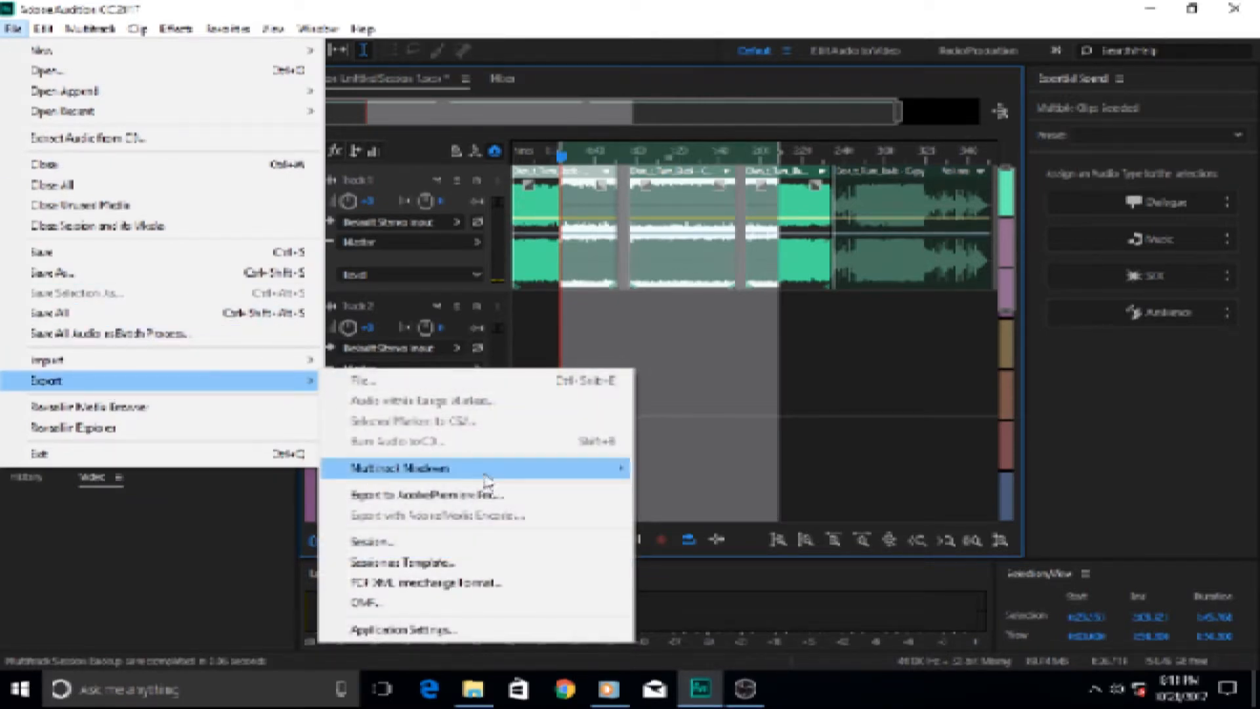
pyautogui.moveTo(486, 482)
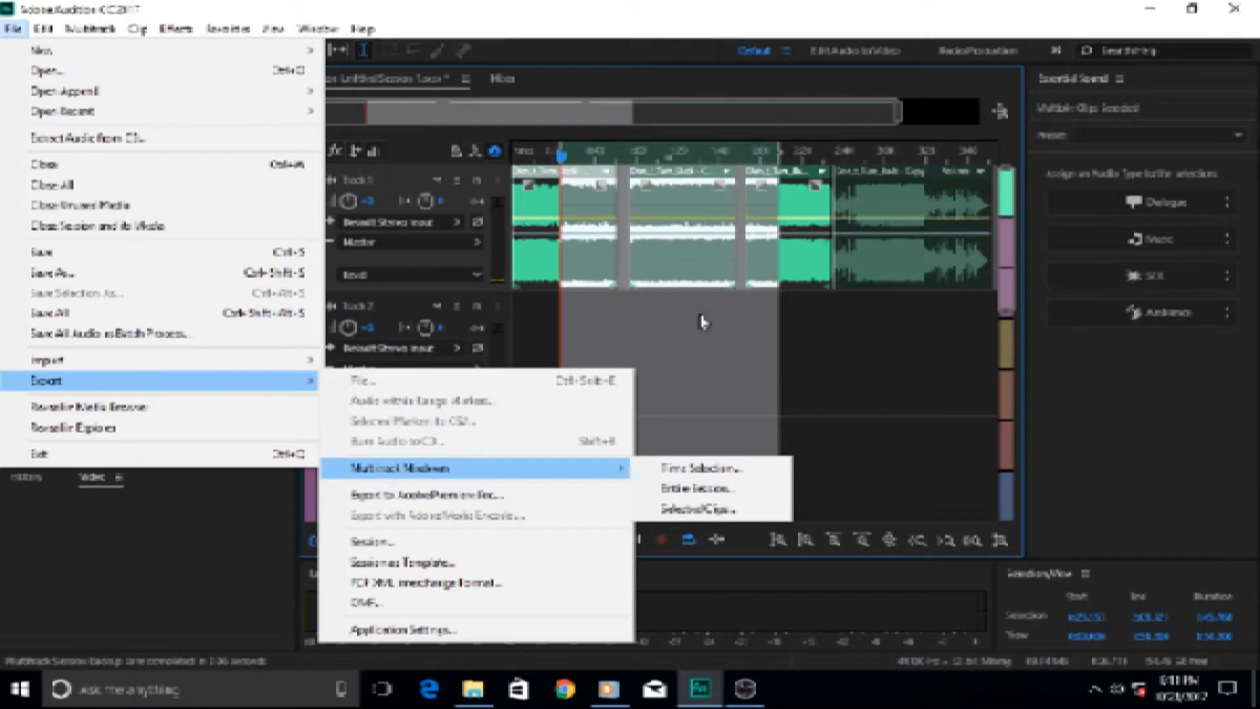
pyautogui.click(706, 489)
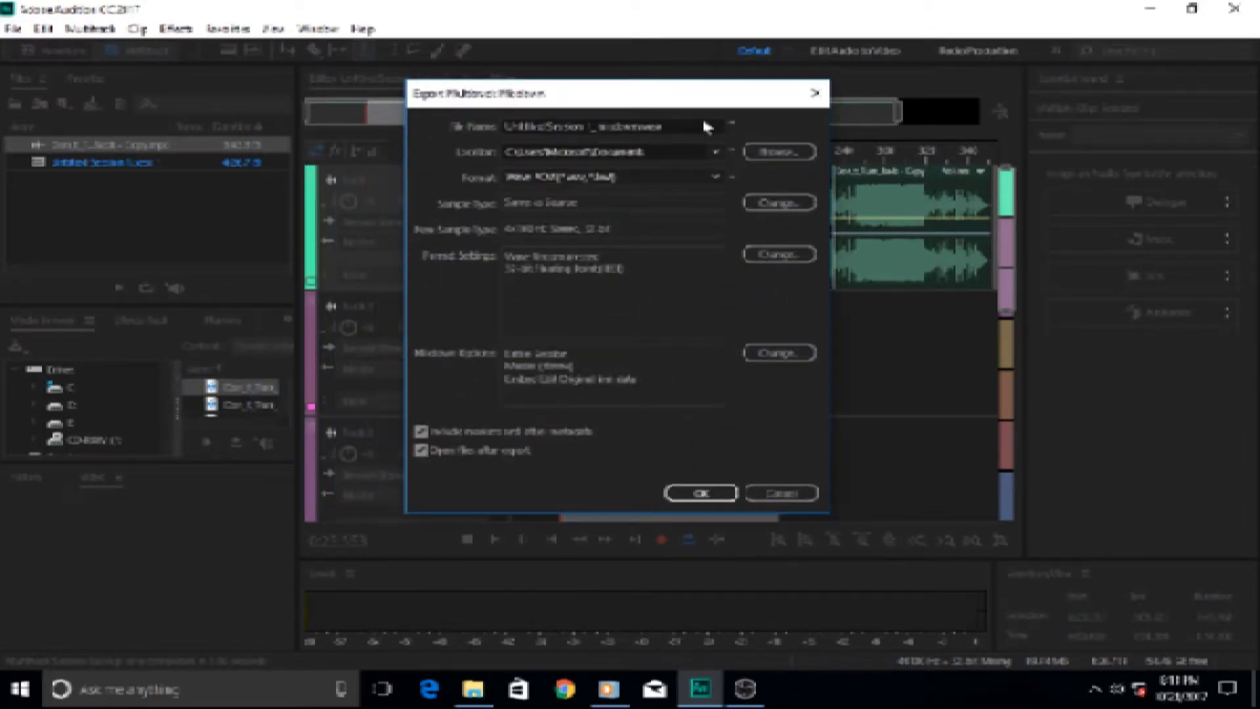
# Set the mixdown's export format to MP3 Audio (*.mp3).
pyautogui.click(675, 126)
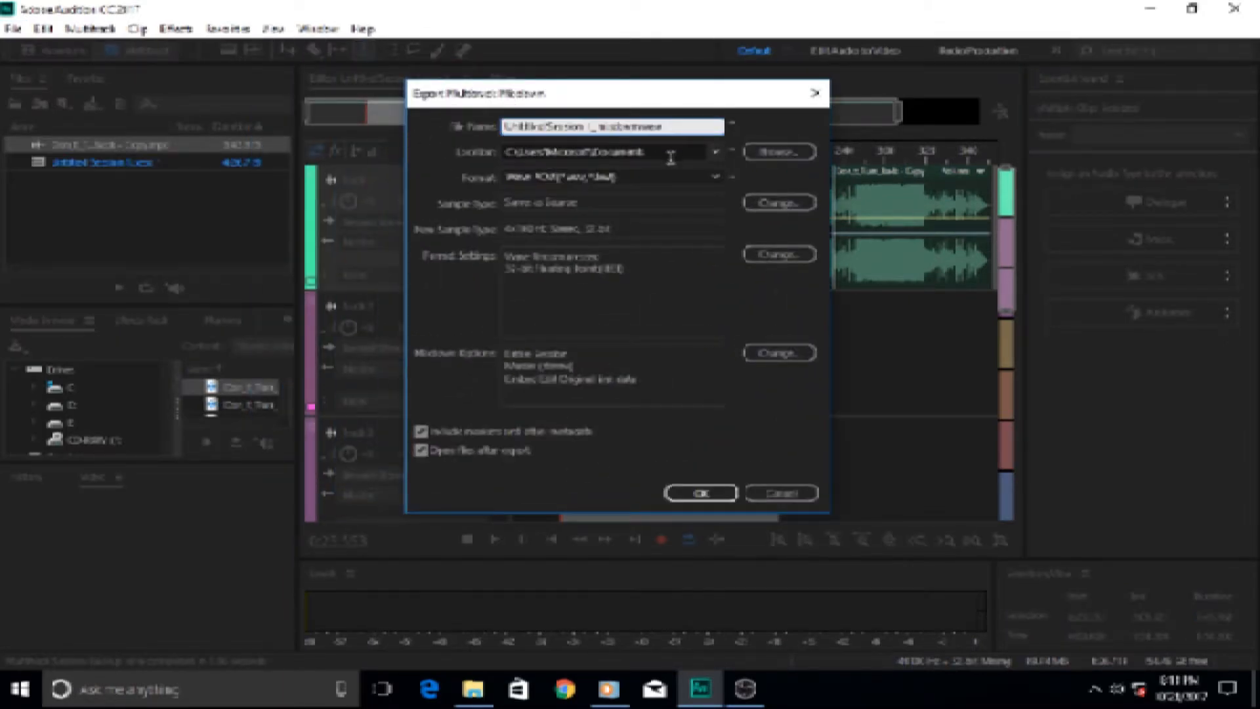
pyautogui.click(670, 155)
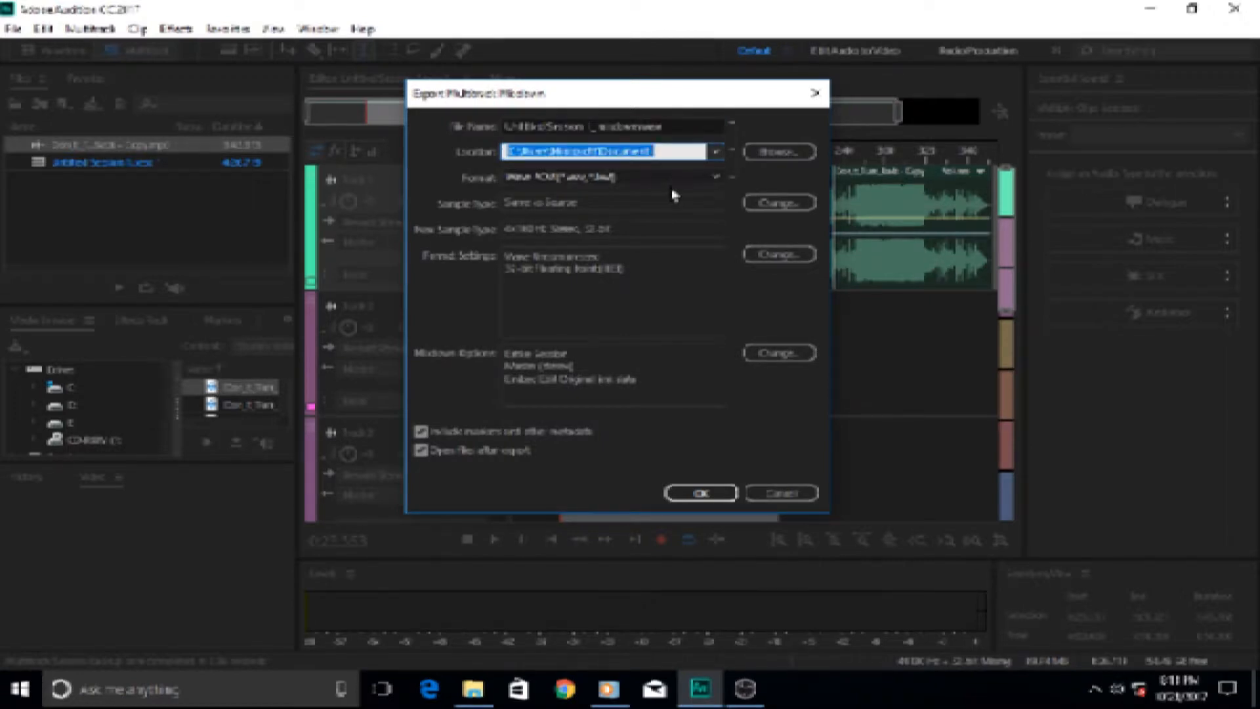
pyautogui.click(716, 183)
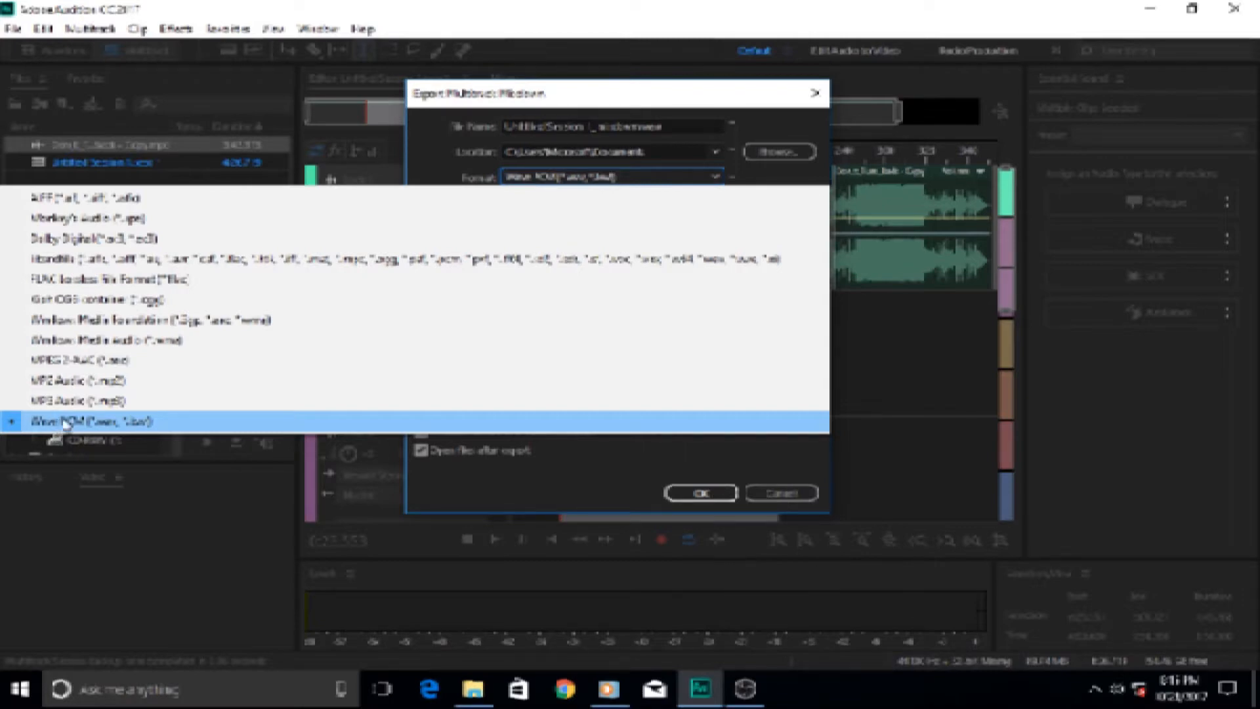
pyautogui.click(82, 401)
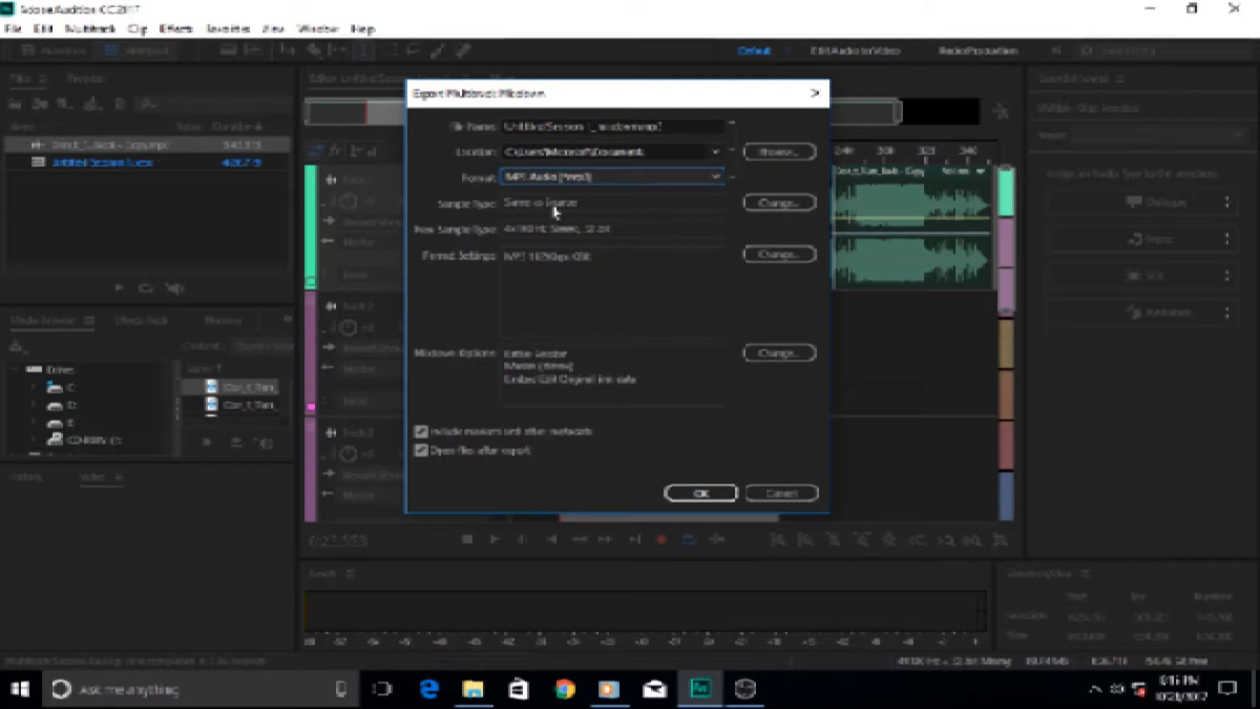
# Examine the mixdown's sample type conversion options for sample rate, bit depth and advanced channel mixing, leaving them as they are.
pyautogui.click(778, 204)
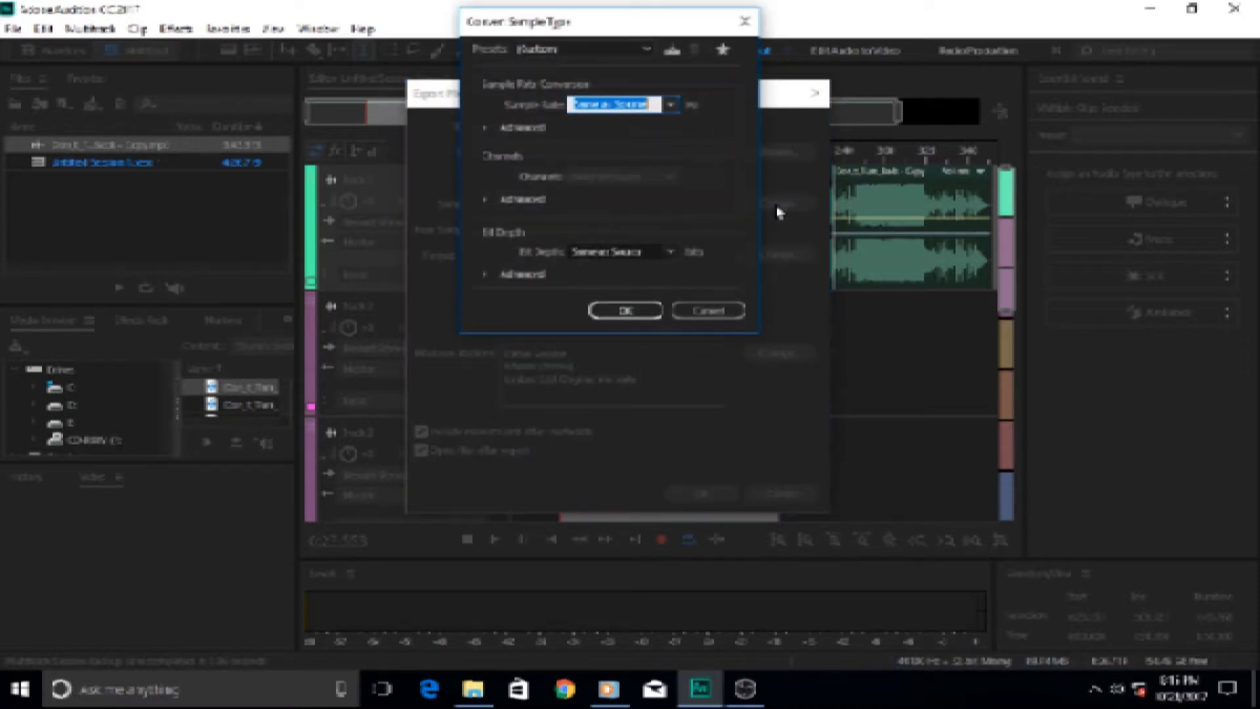
pyautogui.moveTo(592, 26); pyautogui.dragTo(604, 115)
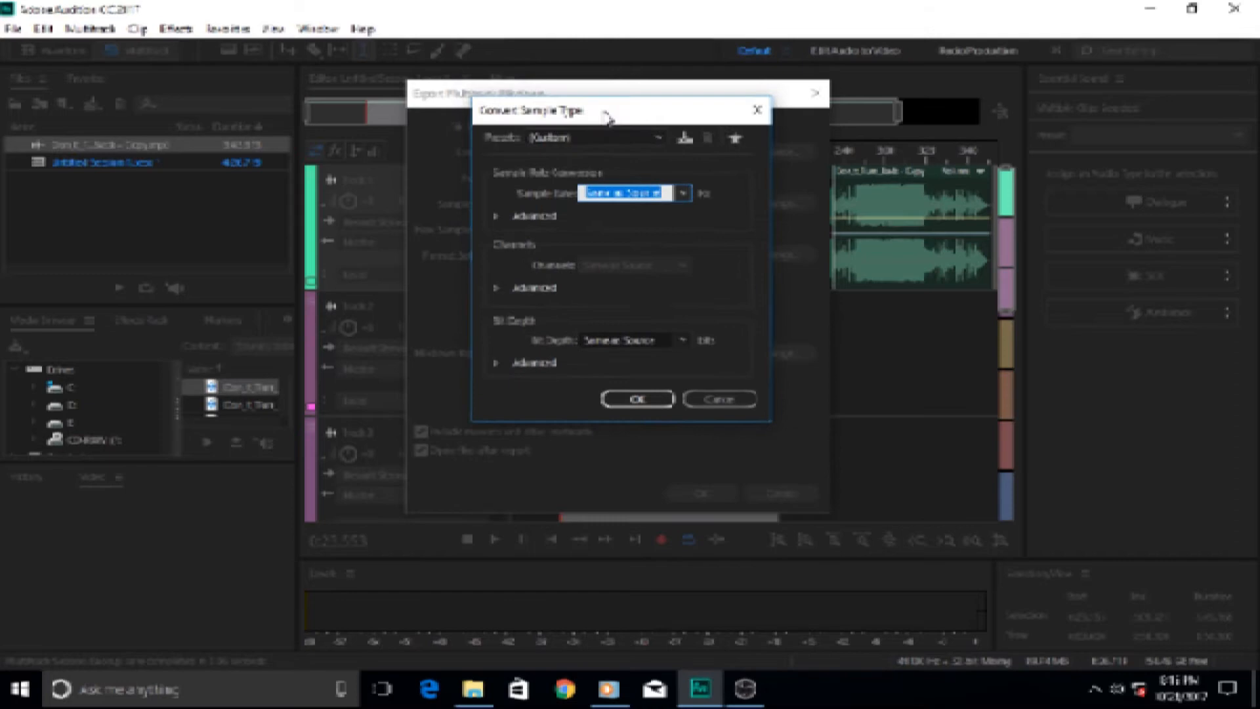
pyautogui.click(681, 195)
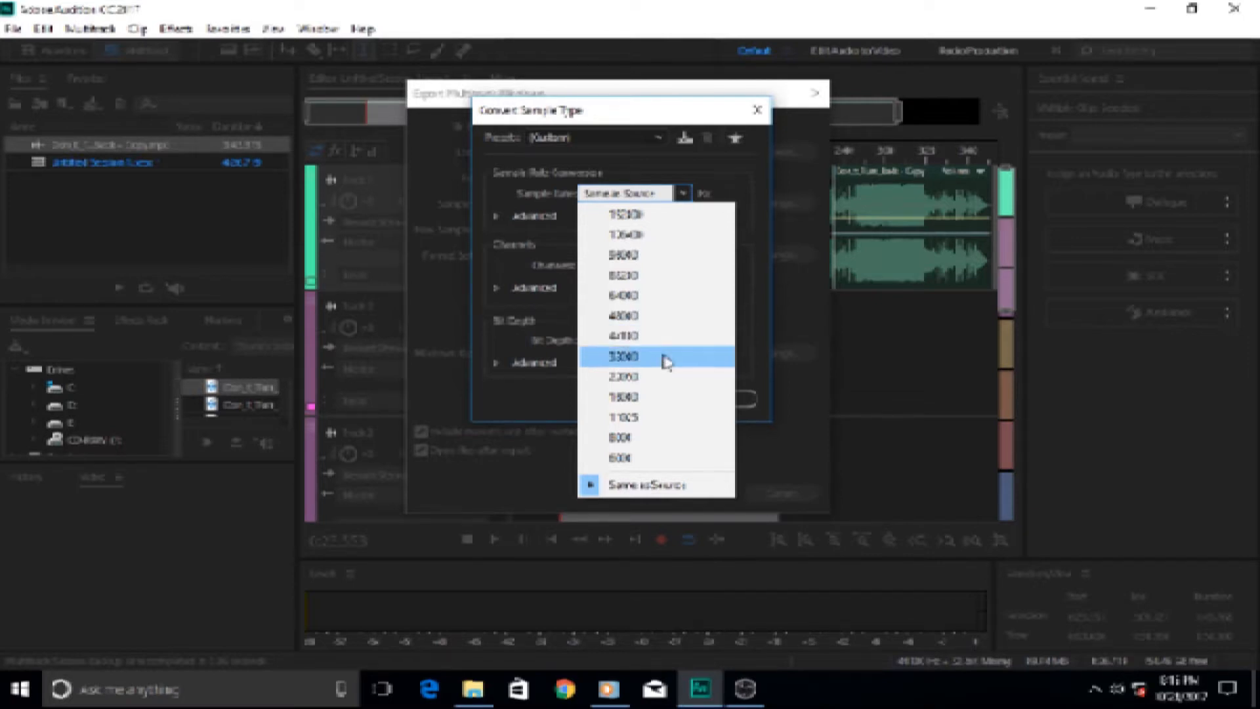
pyautogui.click(796, 299)
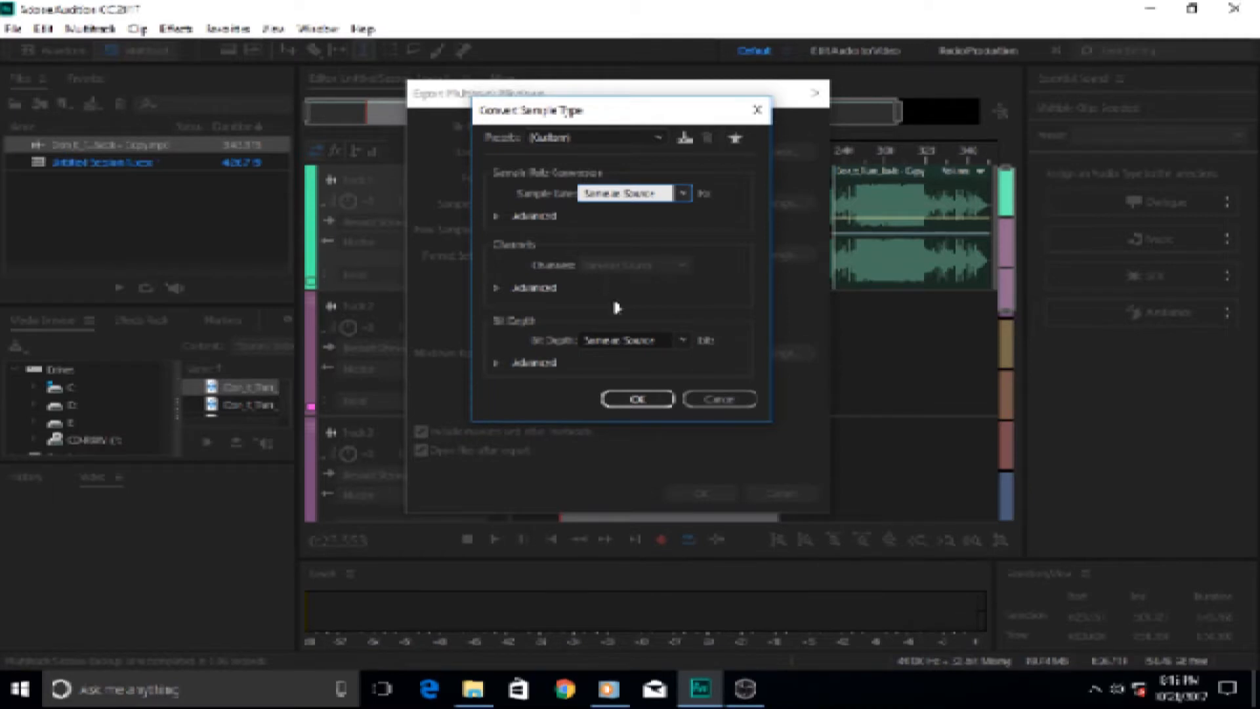
pyautogui.click(683, 339)
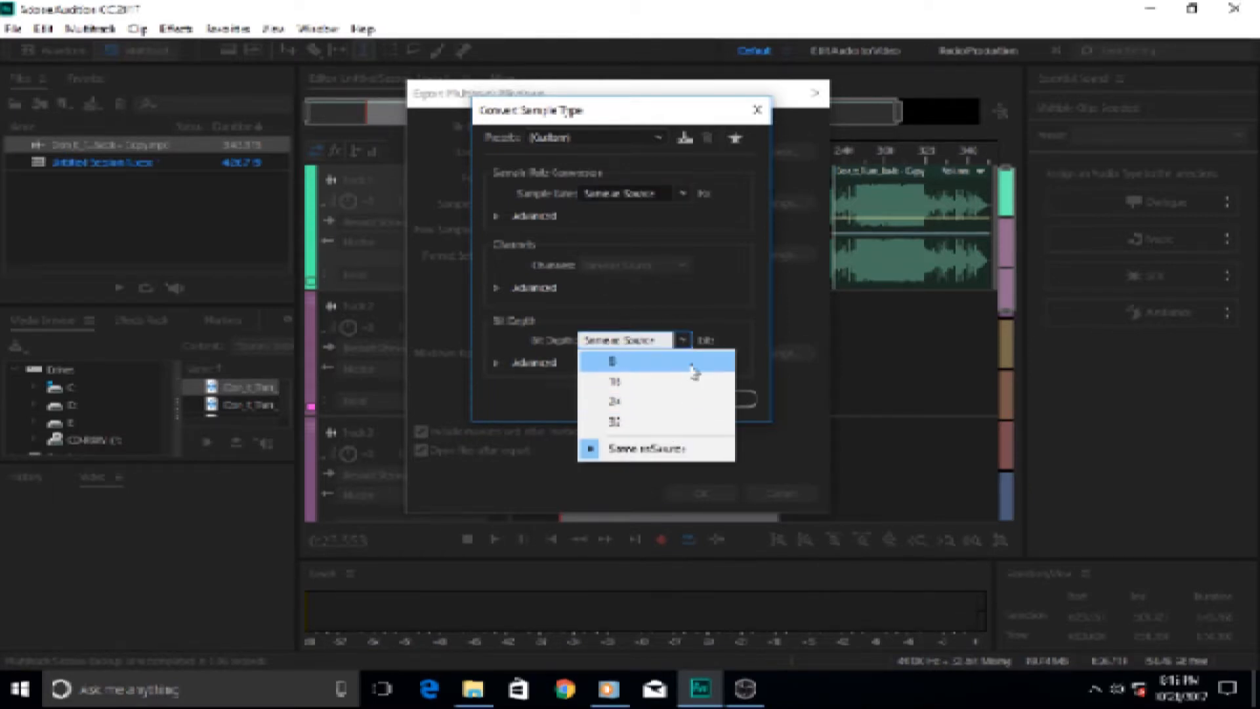
pyautogui.click(768, 309)
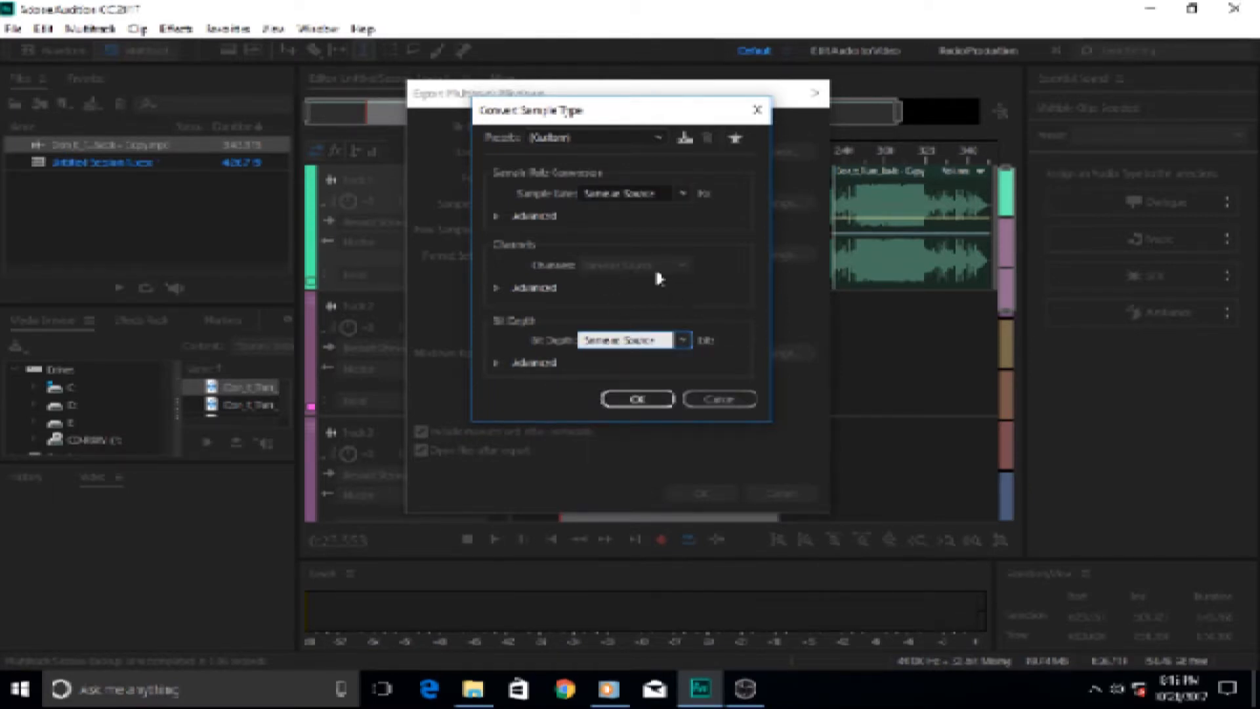
pyautogui.click(495, 288)
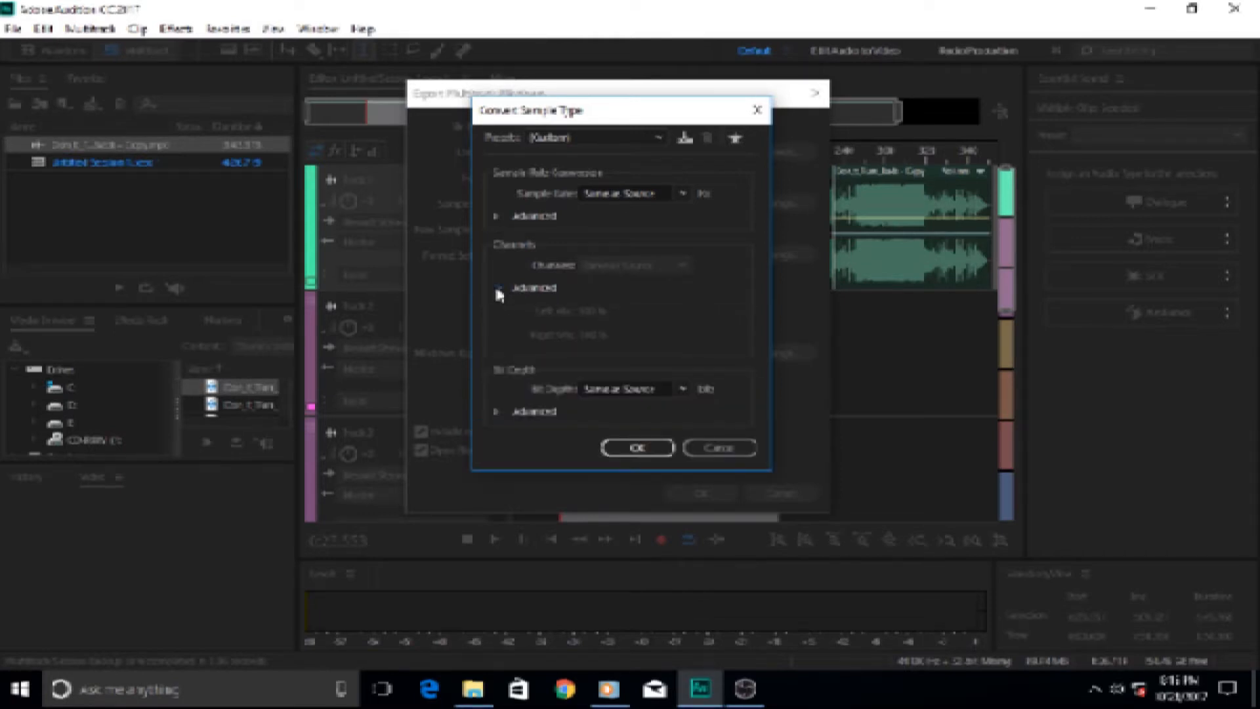
pyautogui.click(496, 288)
pyautogui.click(497, 288)
pyautogui.click(496, 289)
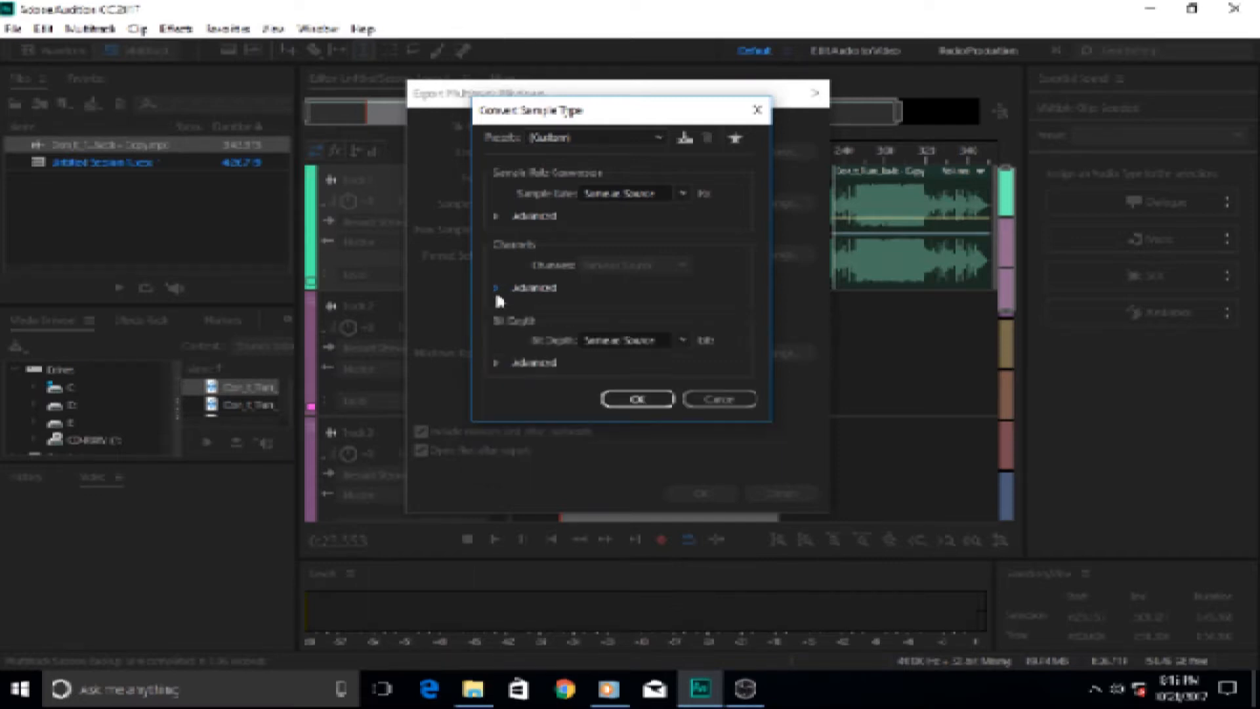
pyautogui.click(747, 406)
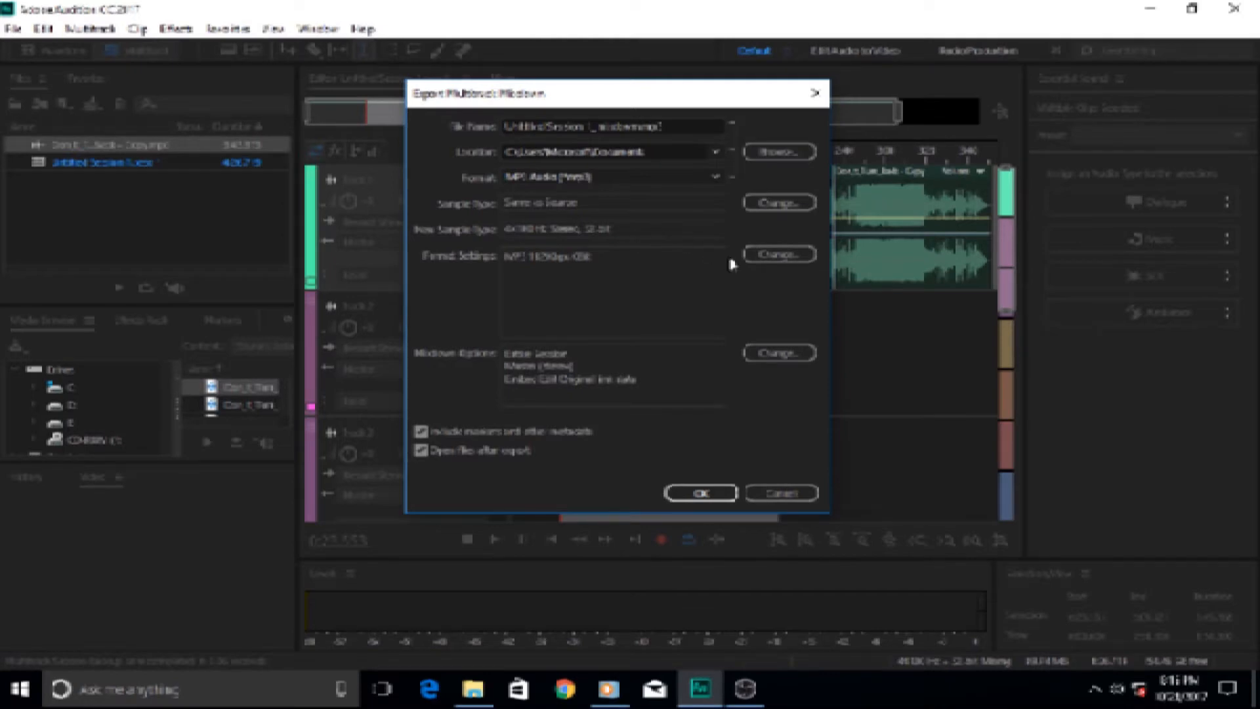
# Review the constant bitrate choices in the MP3 settings, try the Variable type, and cancel the change.
pyautogui.click(780, 255)
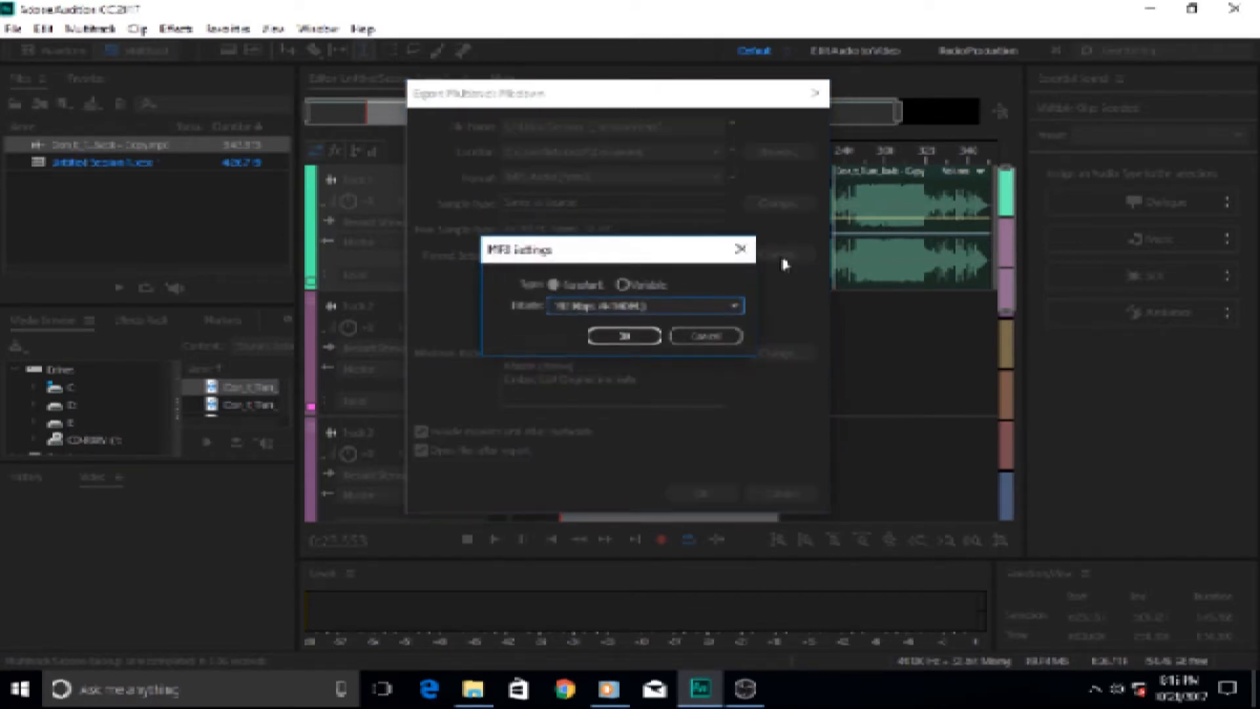
pyautogui.click(735, 308)
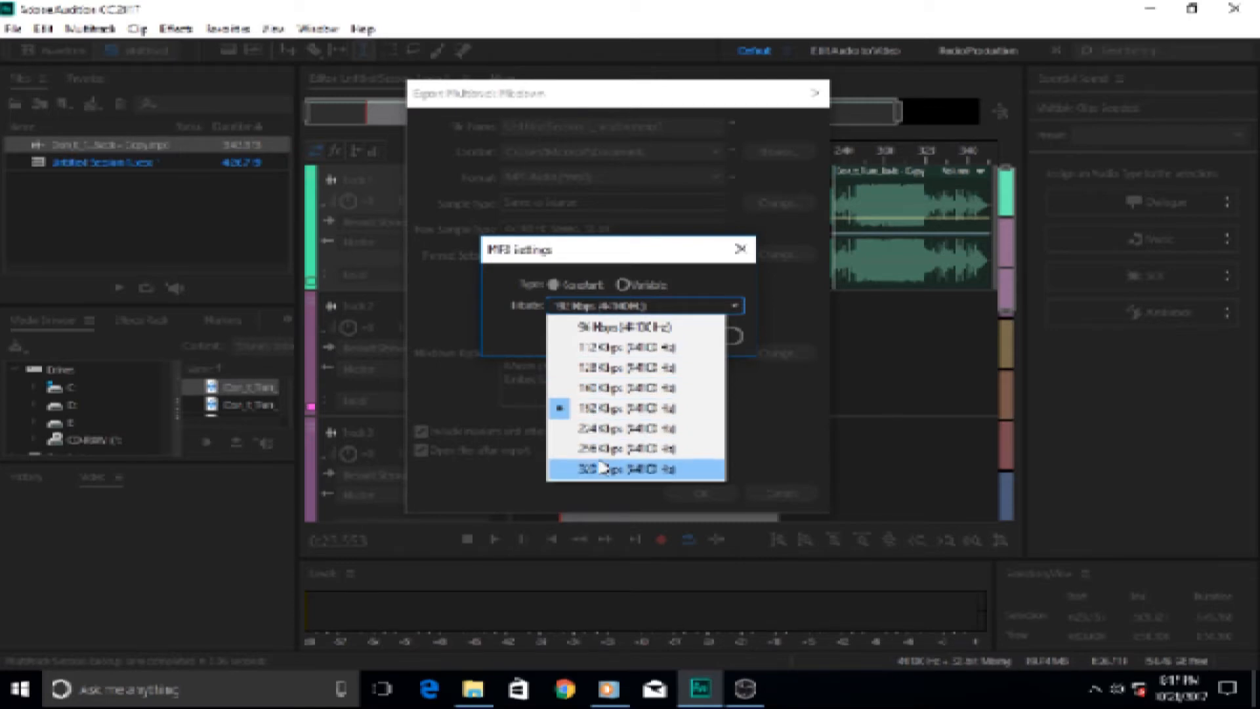
pyautogui.click(756, 323)
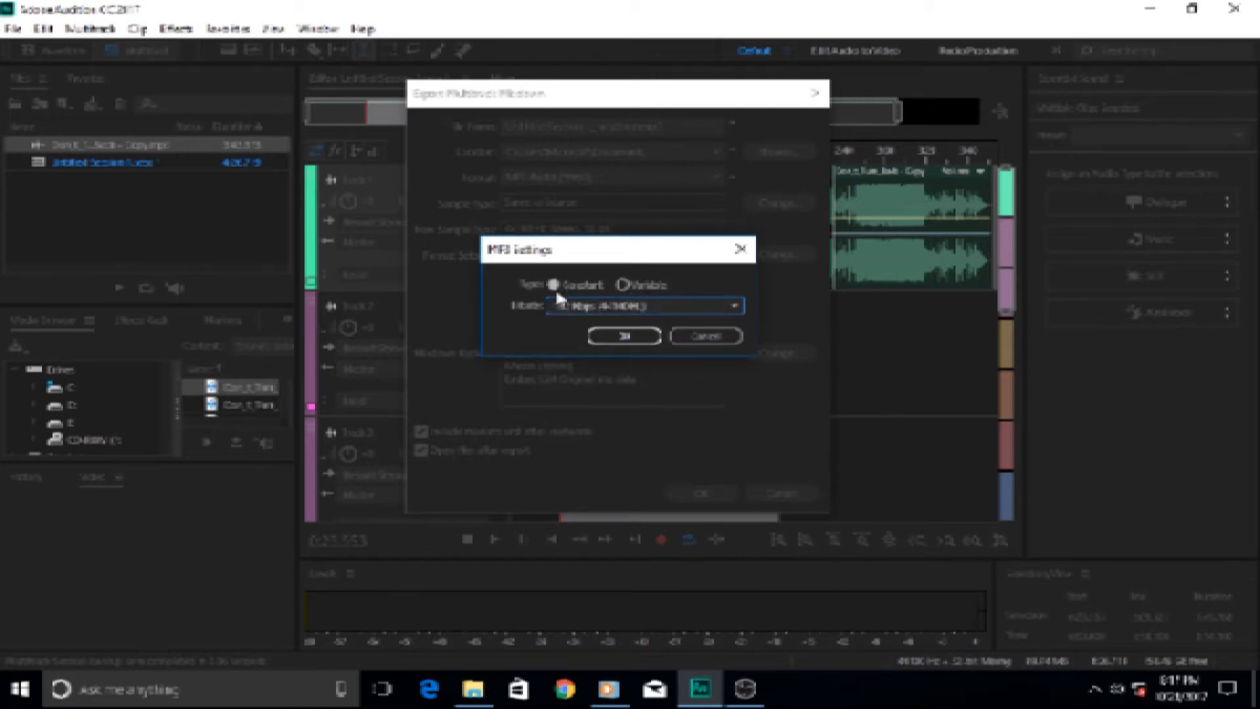
pyautogui.click(624, 286)
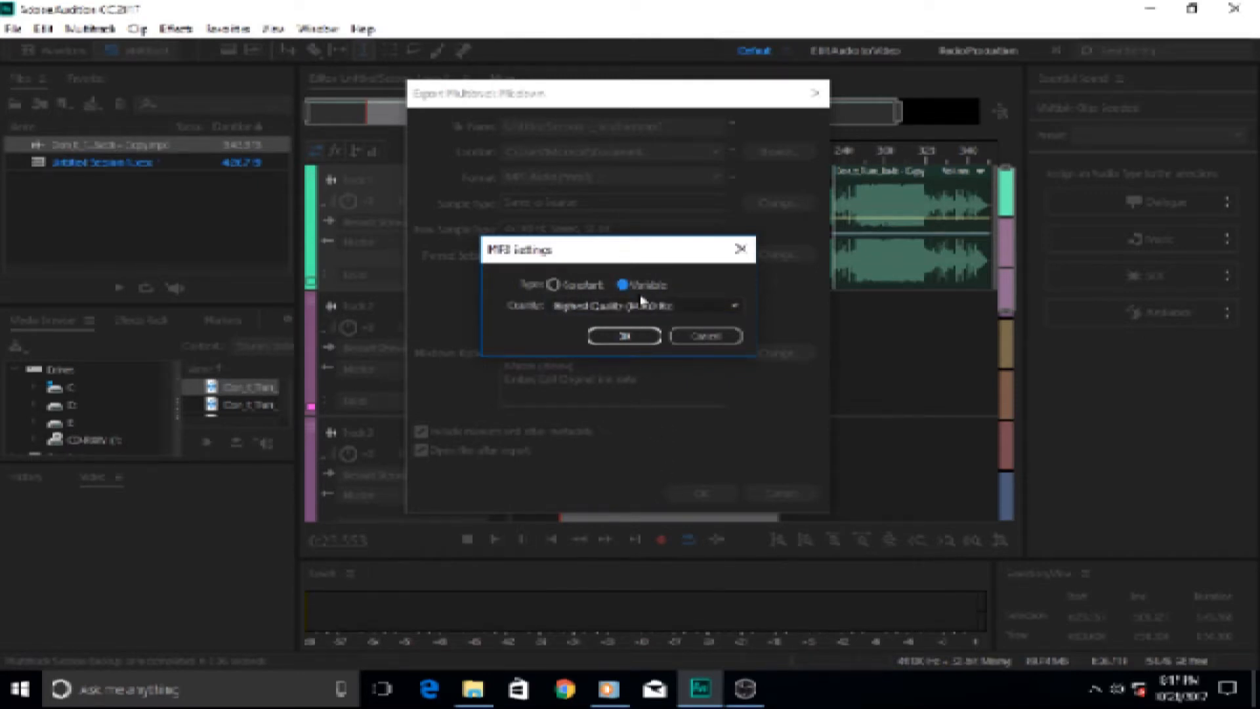
pyautogui.moveTo(654, 265); pyautogui.dragTo(654, 237)
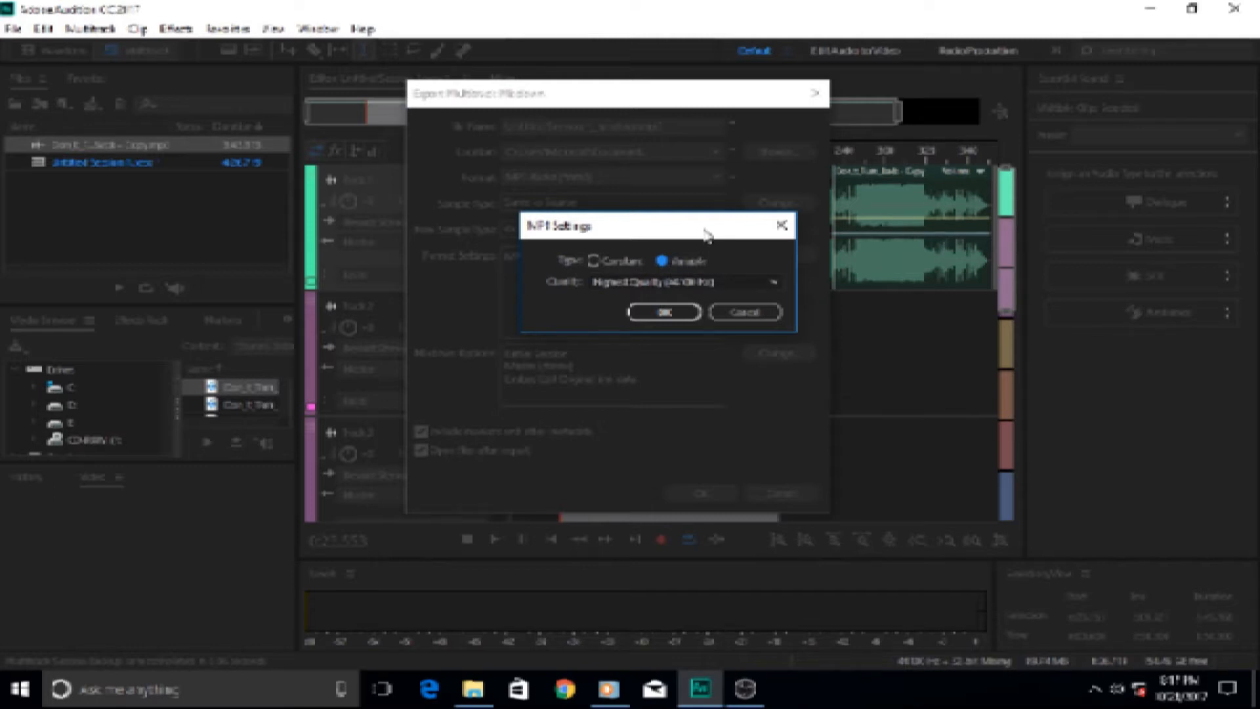
pyautogui.moveTo(705, 235); pyautogui.dragTo(707, 248)
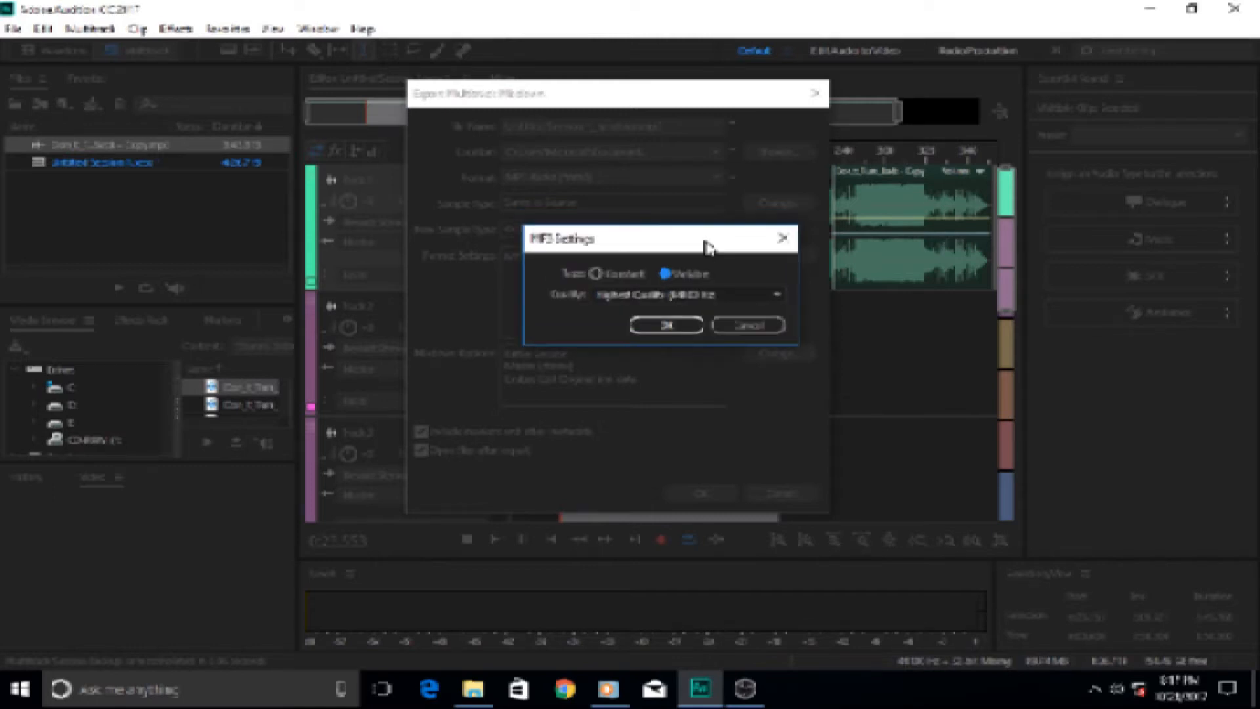
pyautogui.click(743, 325)
# Set the mixdown's MP3 type to Variable with Highest Quality (44100 Hz).
pyautogui.moveTo(724, 103); pyautogui.dragTo(475, 107)
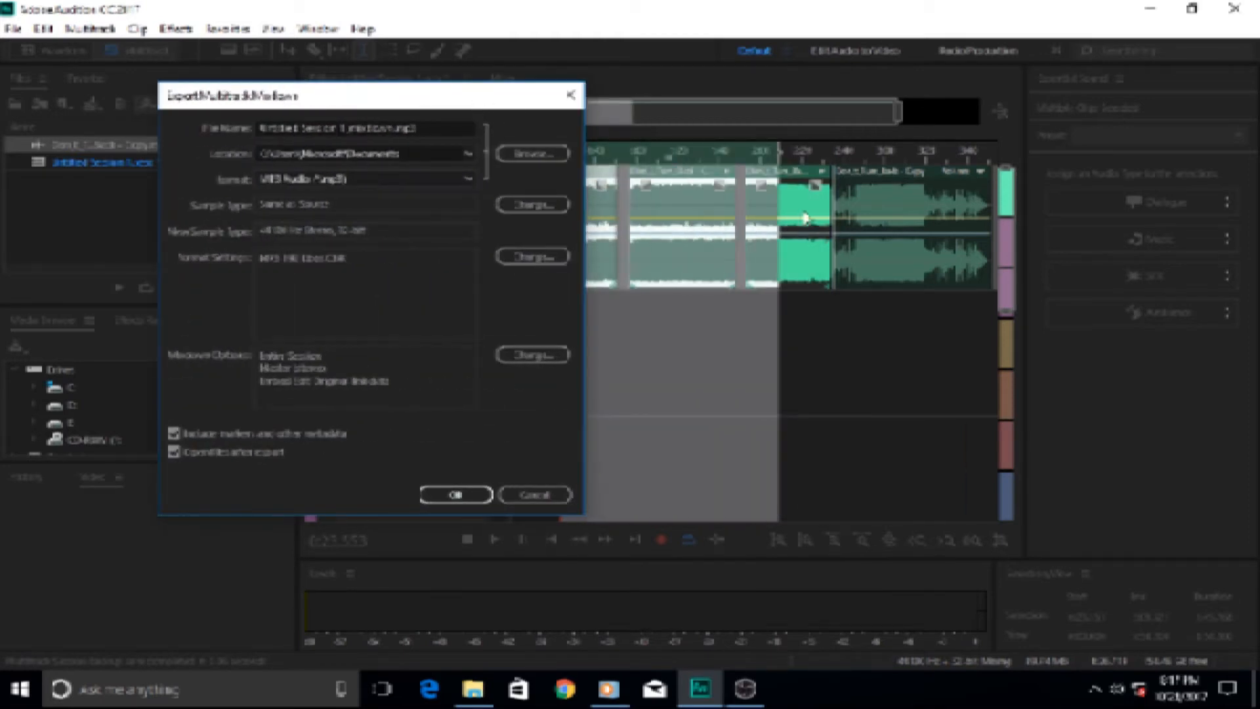
pyautogui.click(533, 256)
pyautogui.click(381, 286)
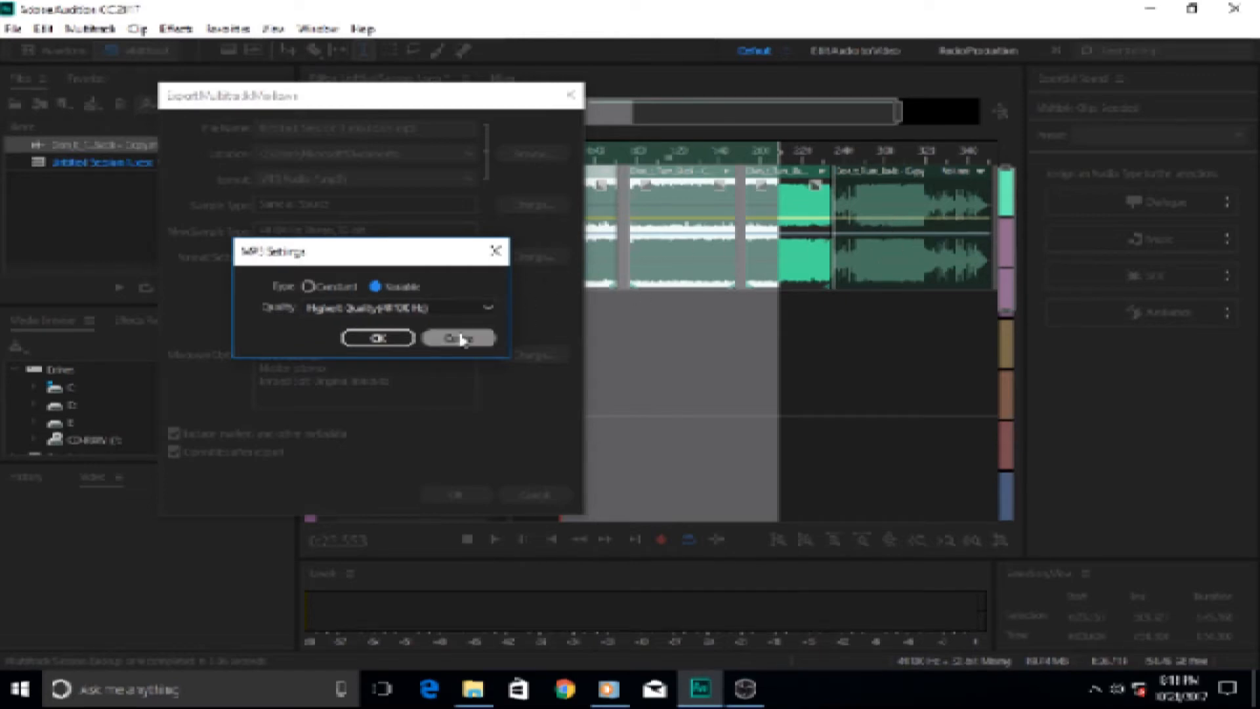
pyautogui.click(401, 346)
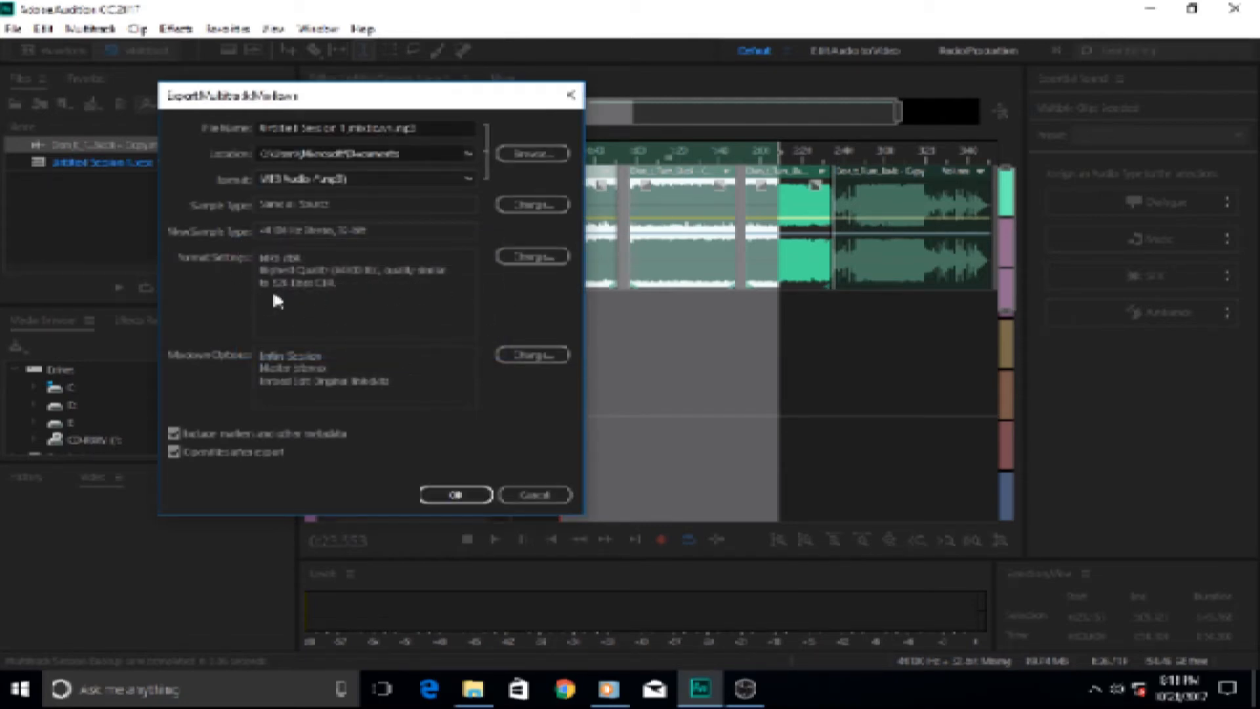
# Try the Stereo master and Track 1 source choices in the mixdown options, and cancel the changes.
pyautogui.click(538, 354)
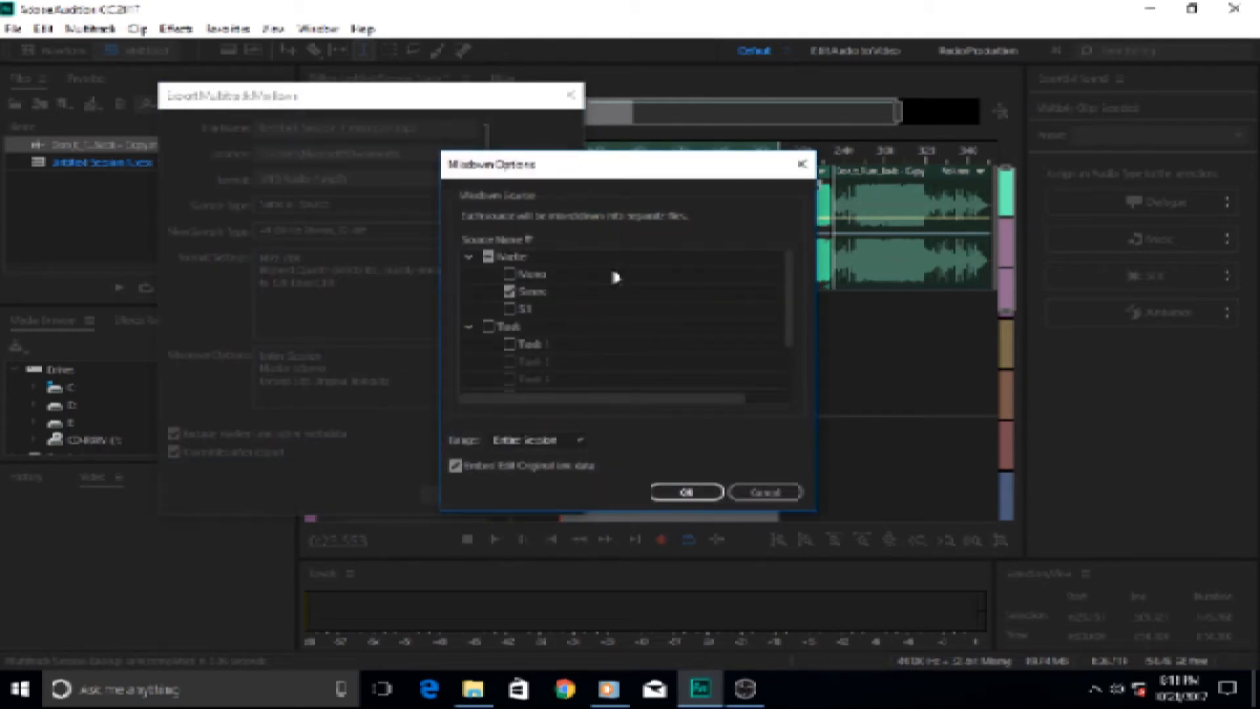
pyautogui.click(509, 292)
pyautogui.moveTo(785, 275); pyautogui.dragTo(785, 357)
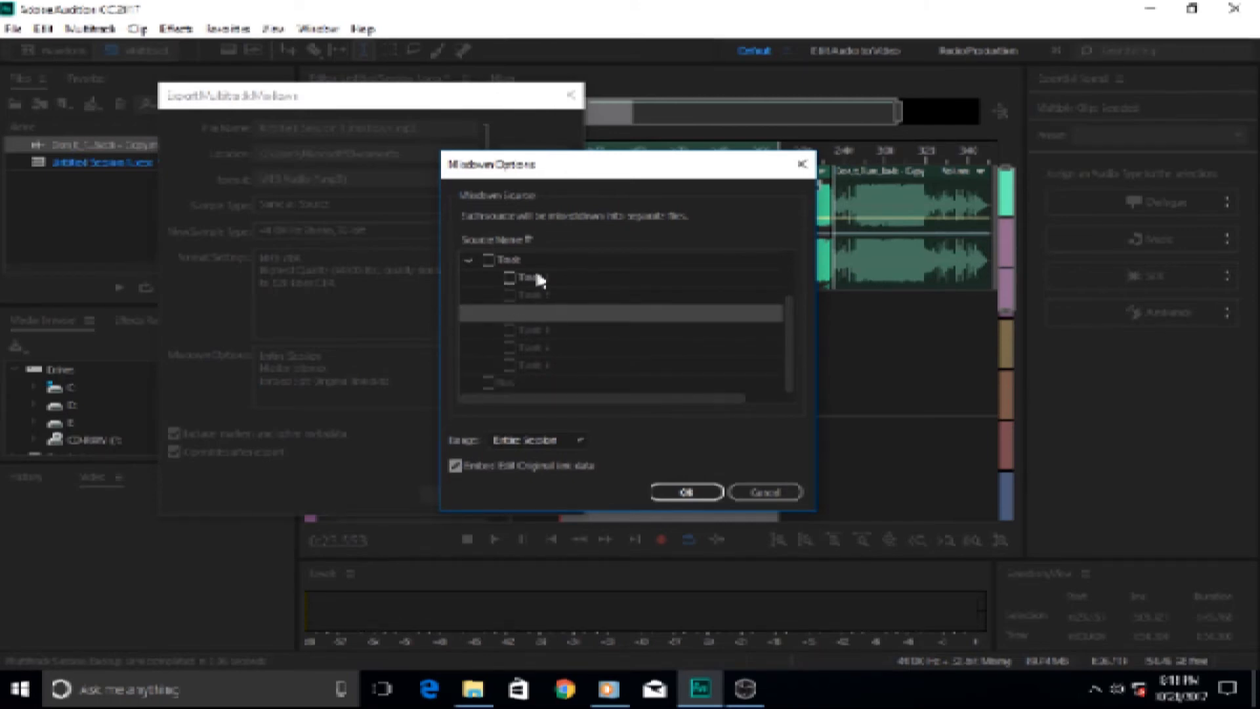
pyautogui.moveTo(737, 173); pyautogui.dragTo(480, 175)
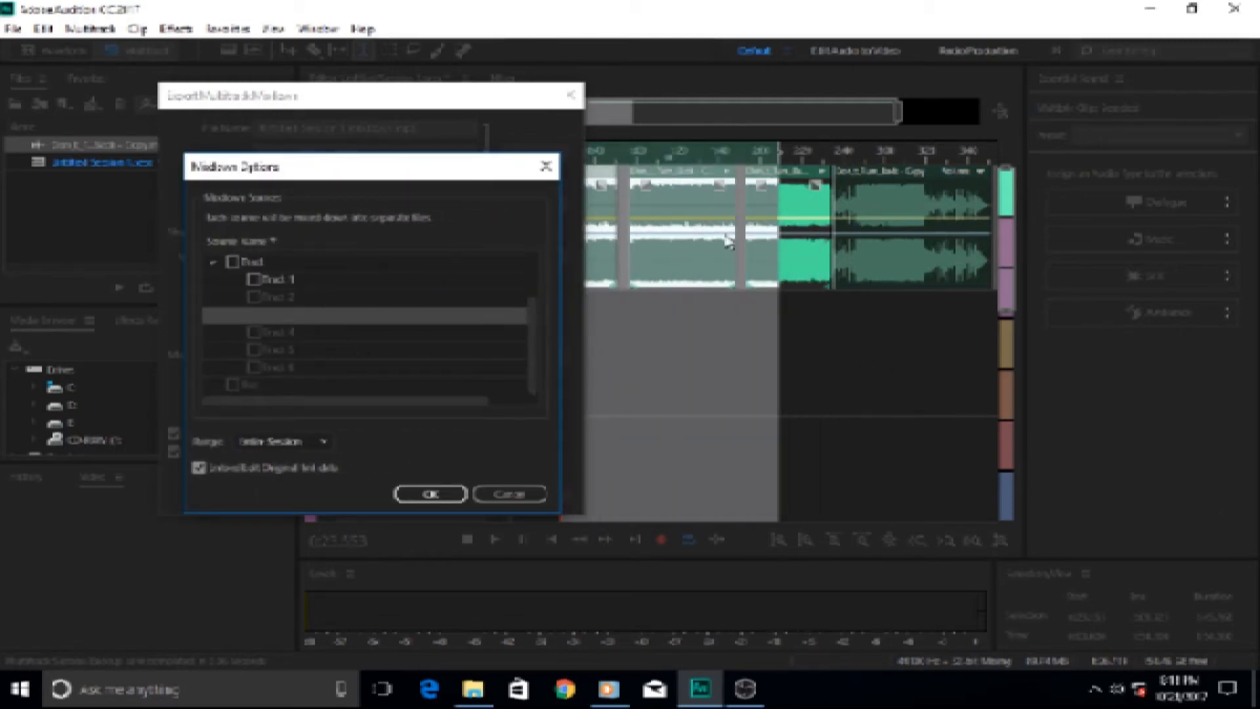
pyautogui.click(255, 279)
pyautogui.click(258, 279)
pyautogui.moveTo(535, 343); pyautogui.dragTo(540, 374)
pyautogui.click(510, 495)
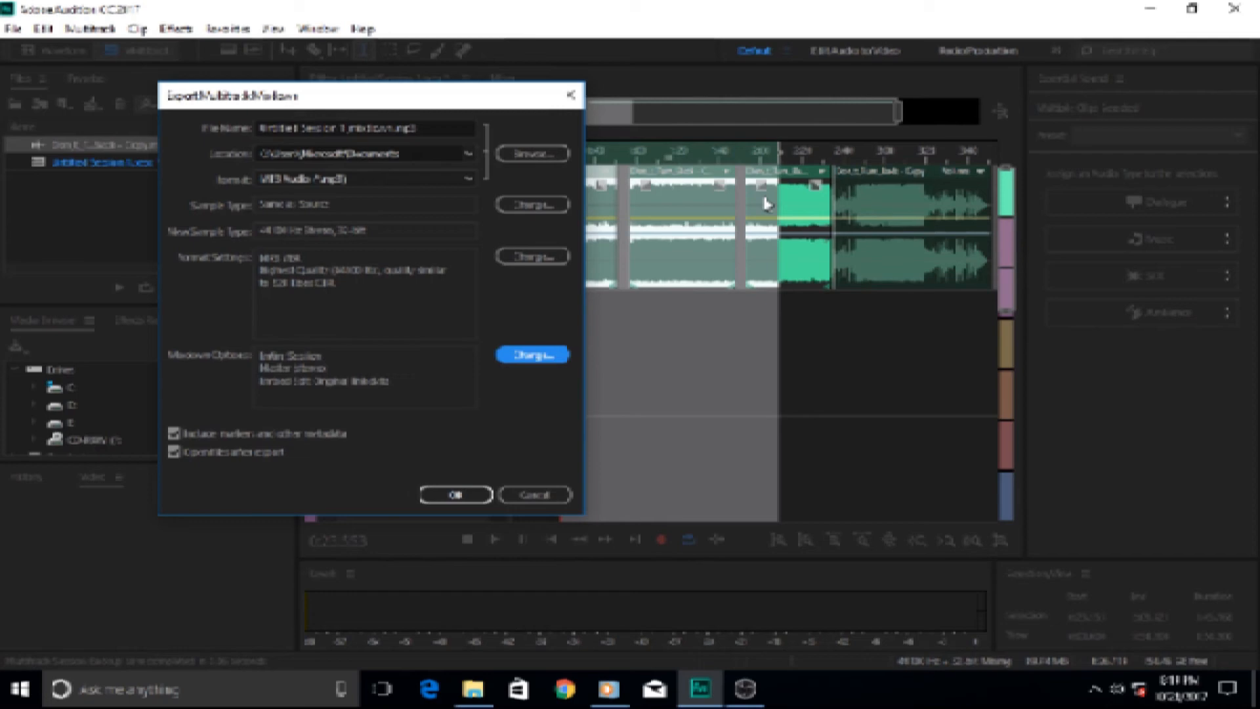
# Export the multitrack mixdown as MP3, including markers and other metadata and opening the file after export.
pyautogui.click(174, 434)
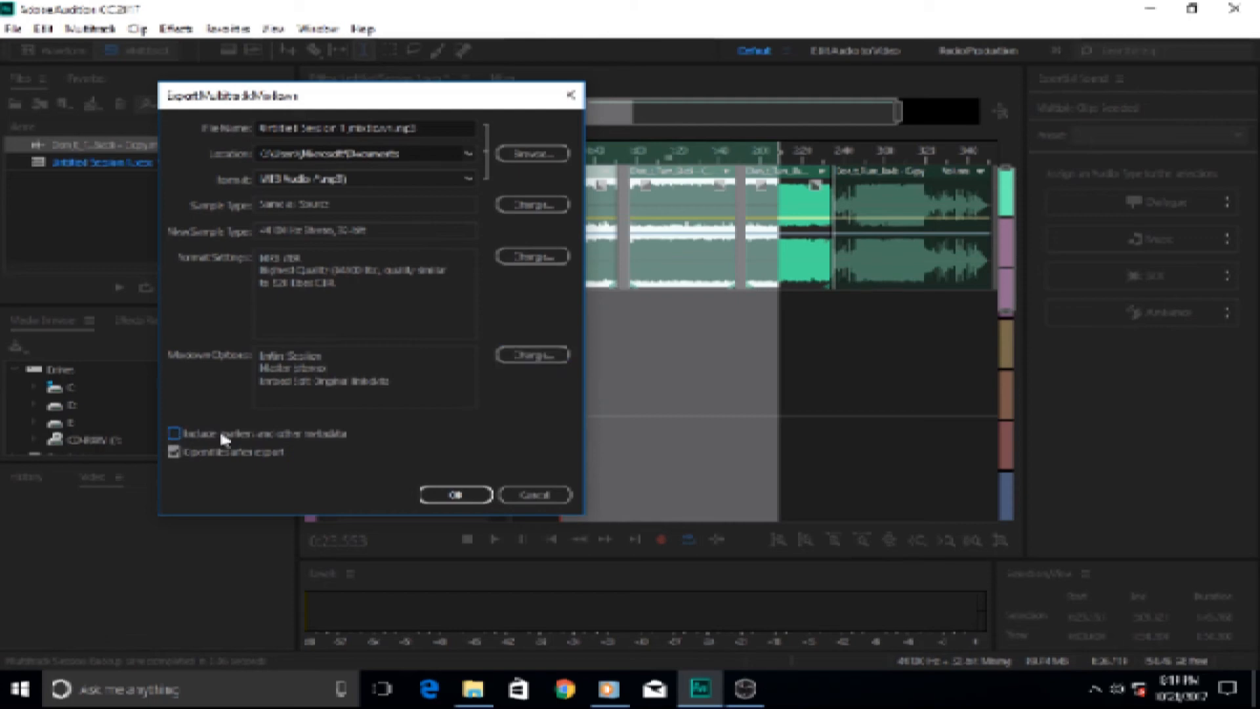
pyautogui.click(174, 436)
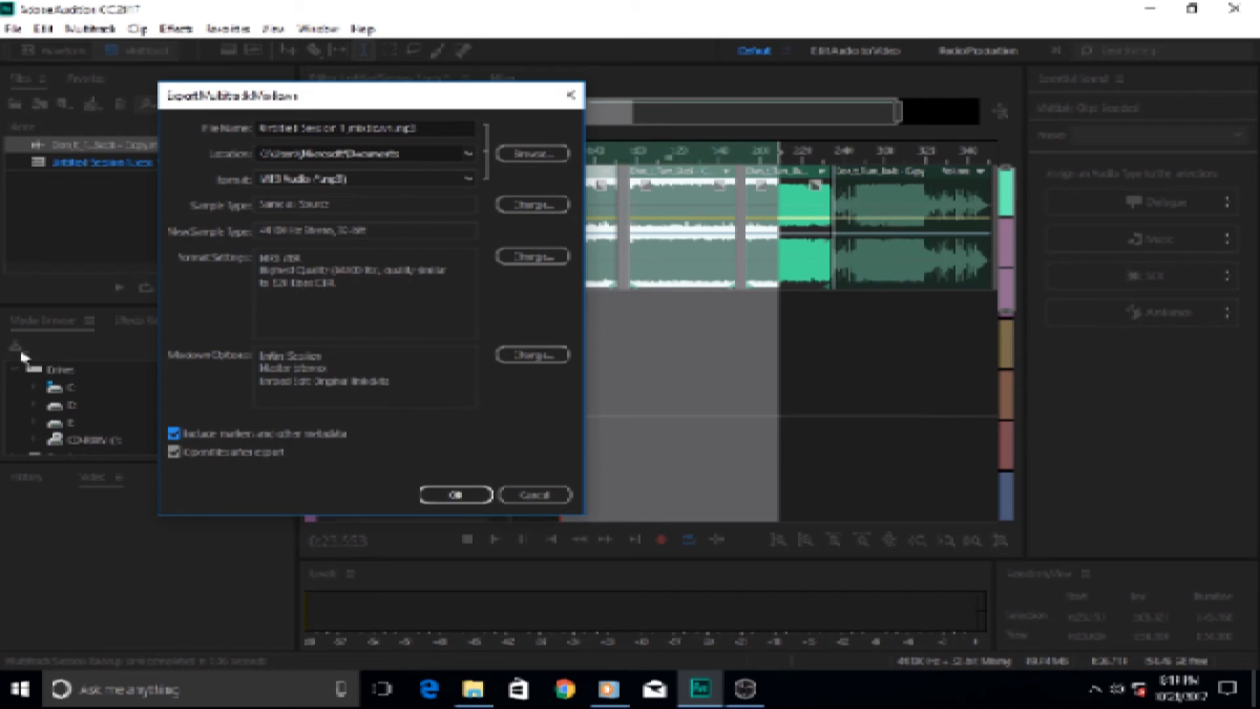
pyautogui.click(441, 494)
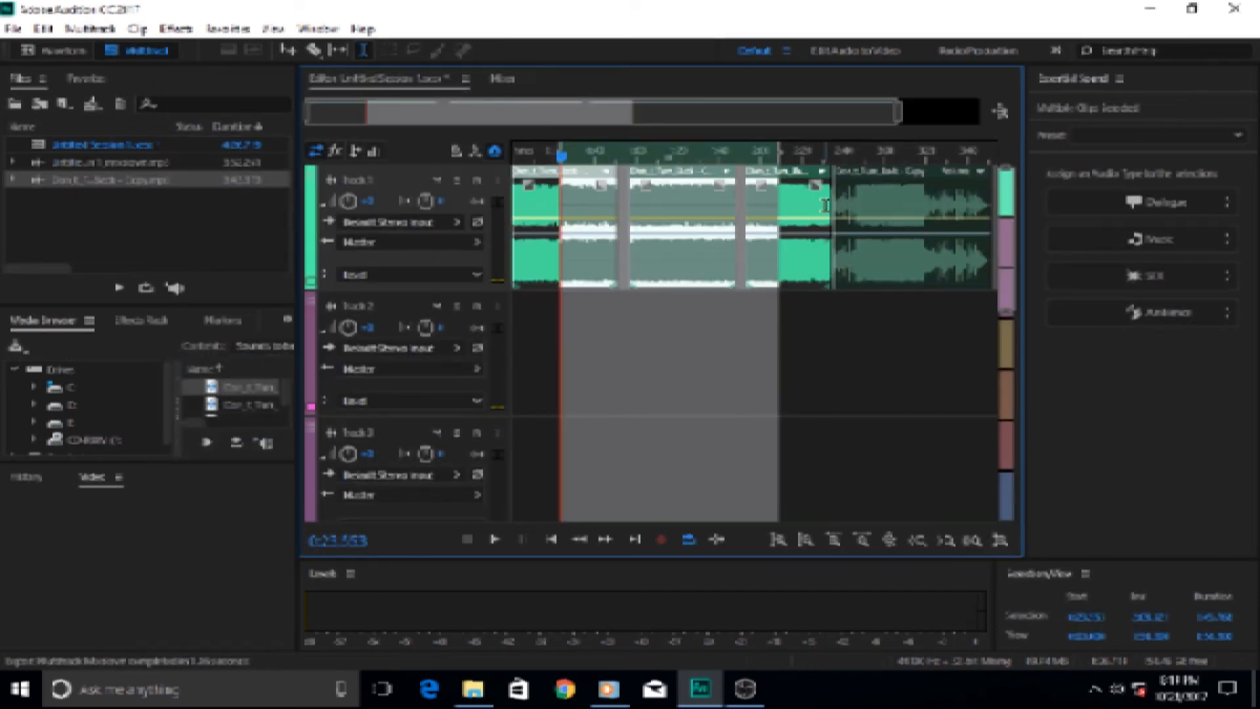
# Clear the time and clip selection by placing the playhead at 2:40 on Track 2, and minimize the Audition window.
pyautogui.click(836, 328)
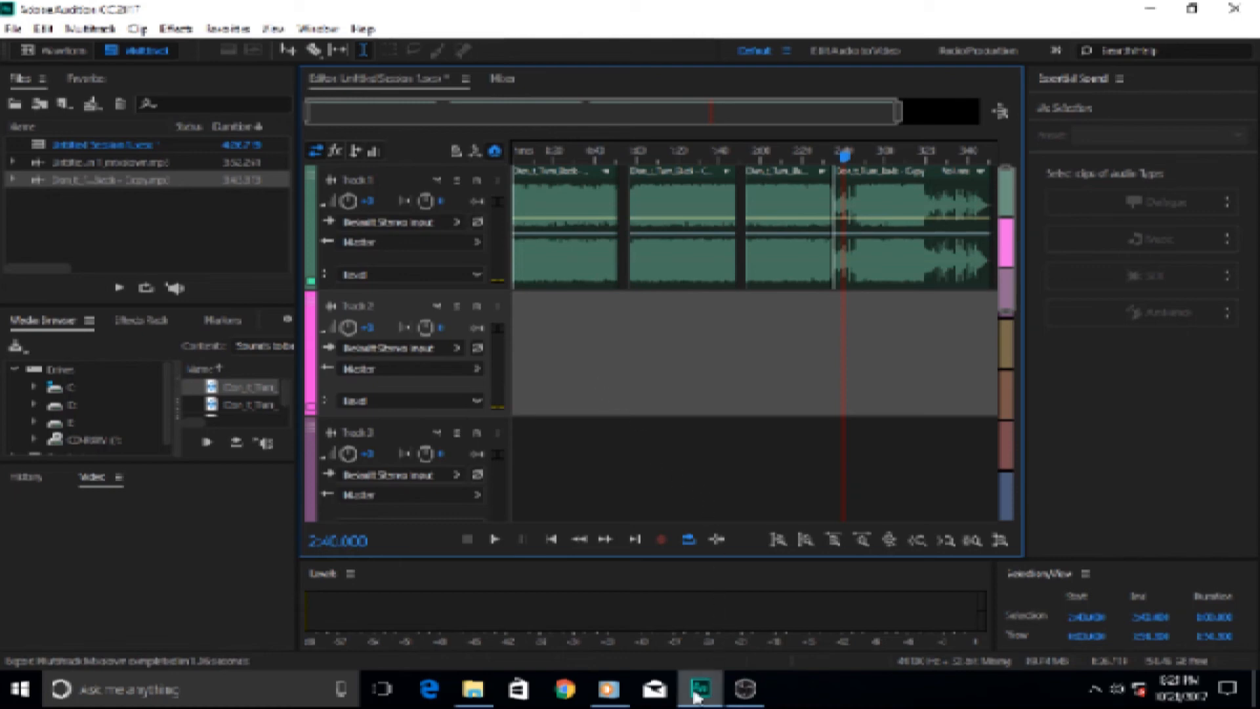
pyautogui.moveTo(697, 696)
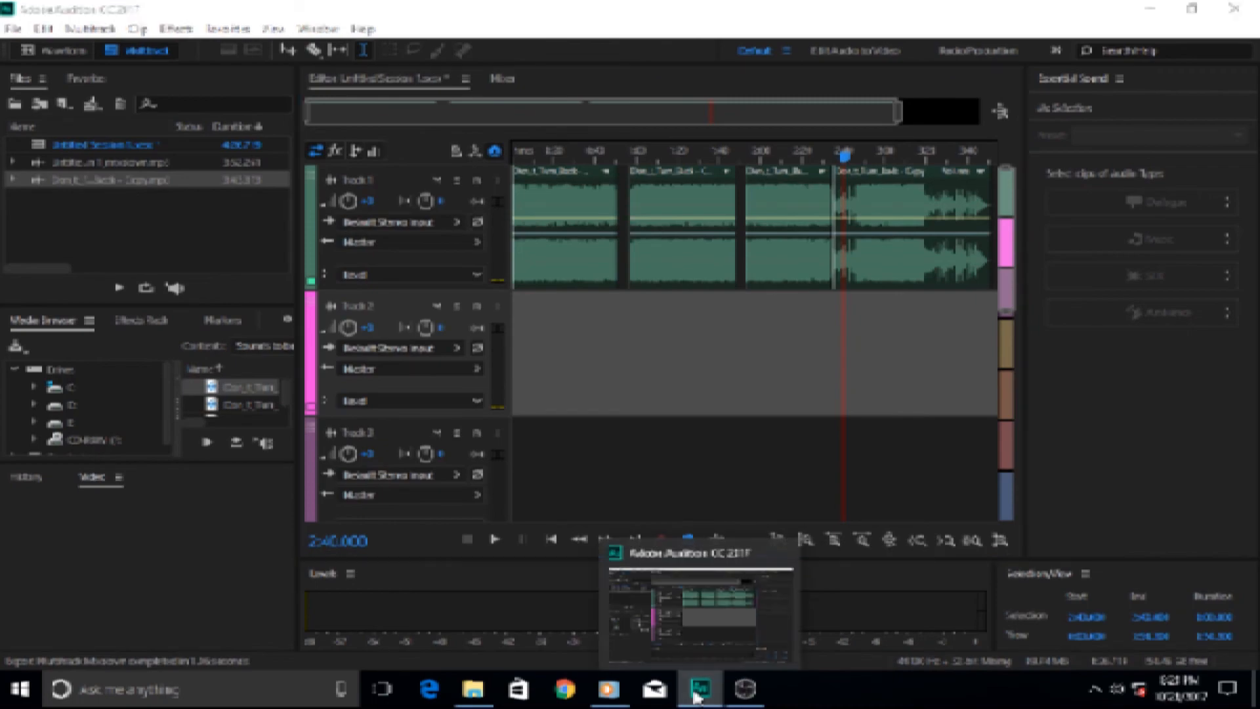
pyautogui.click(697, 695)
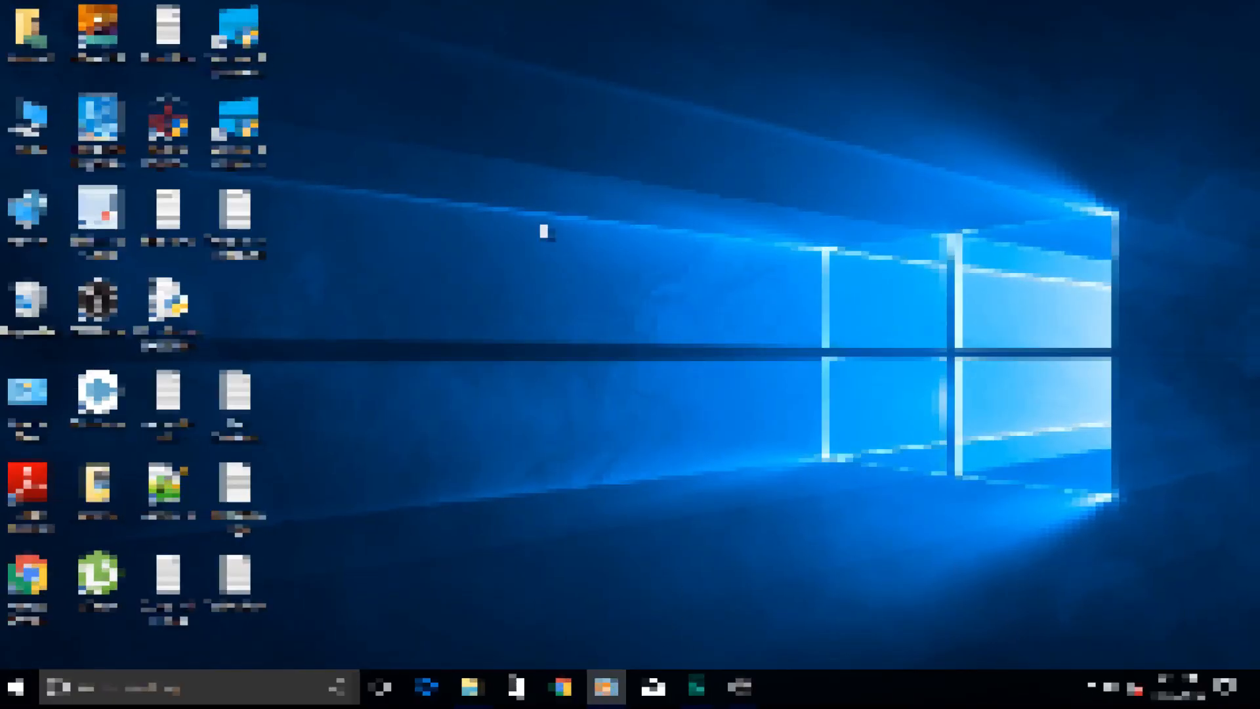